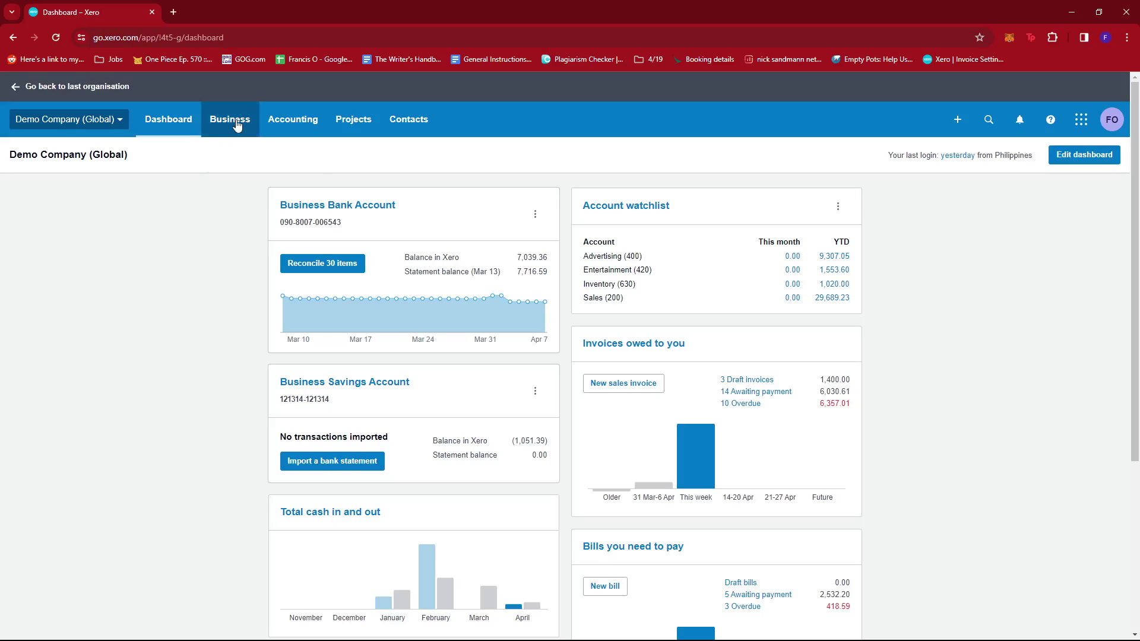
# - Open the Bills to pay list from the Business menu
pyautogui.click(237, 125)
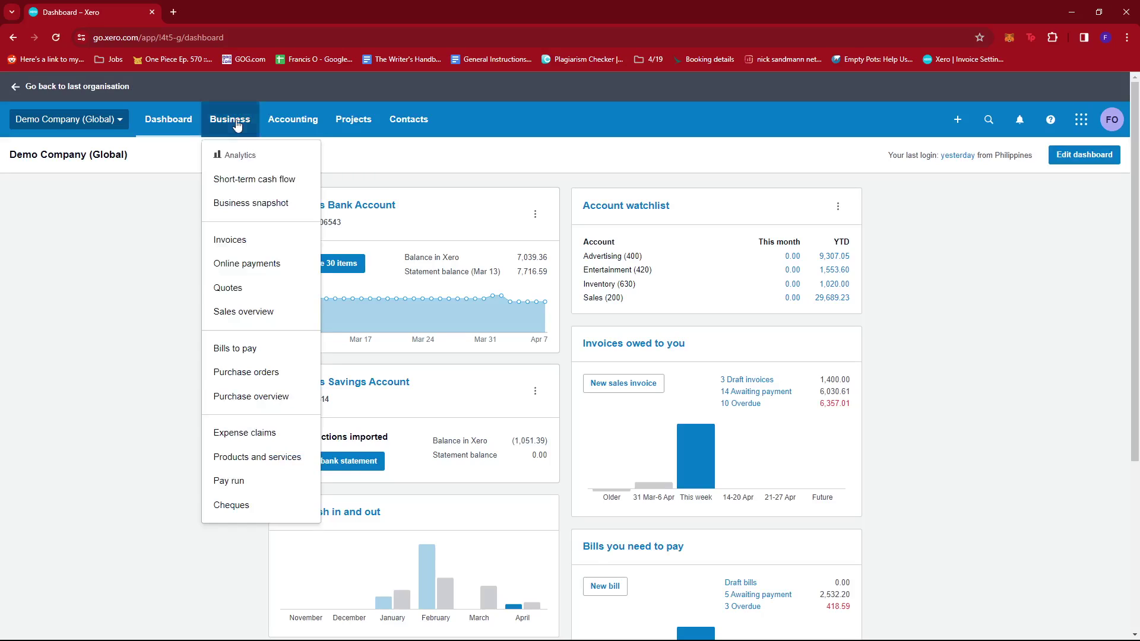
pyautogui.click(257, 355)
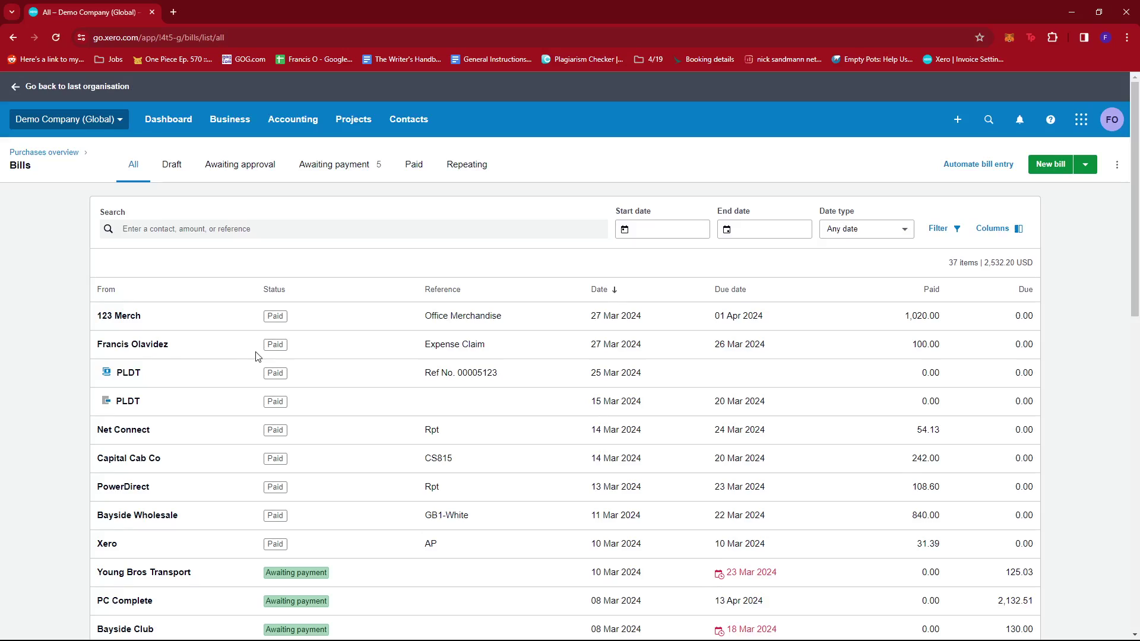
# - Filter bills to the Paid tab and scroll through the 32 paid bills
pyautogui.click(417, 170)
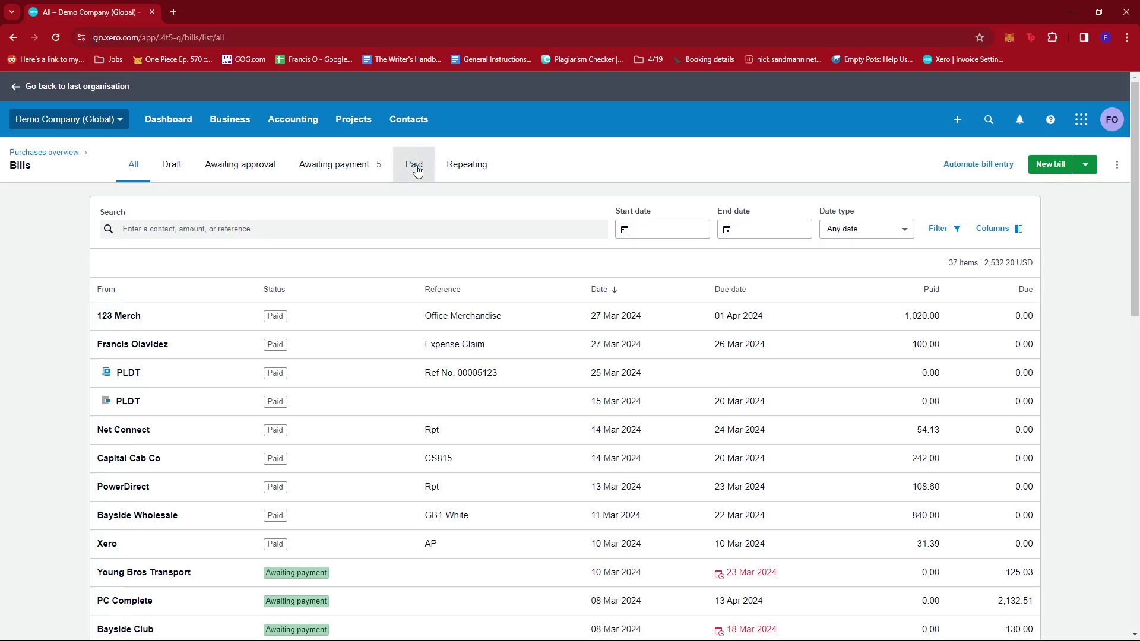
pyautogui.scroll(-2, 464, 217)
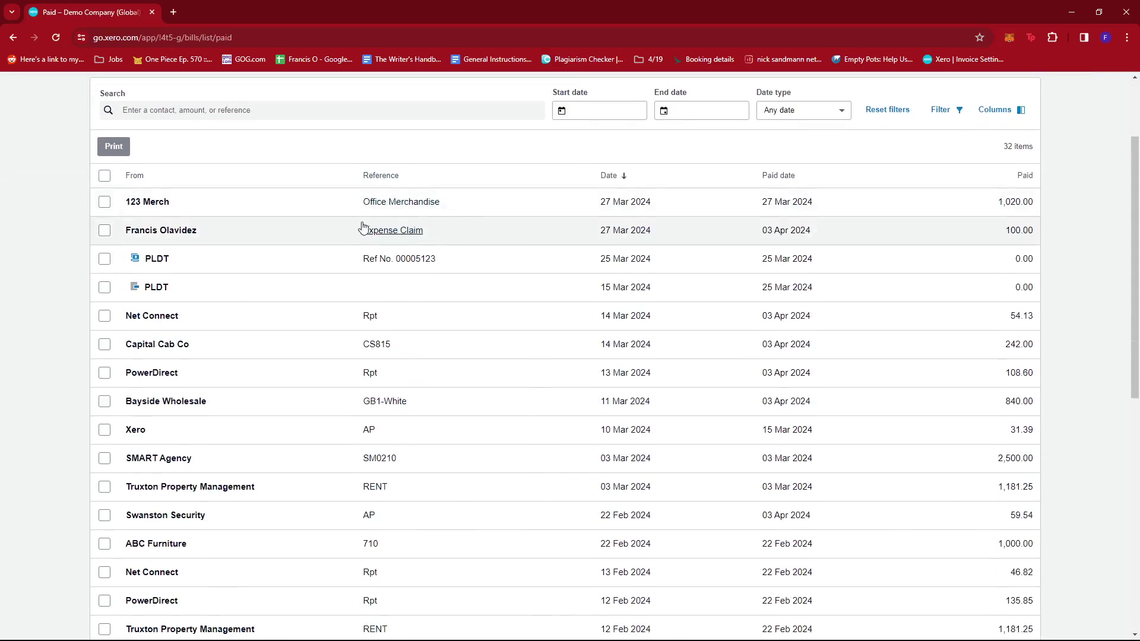
pyautogui.scroll(-1, 364, 235)
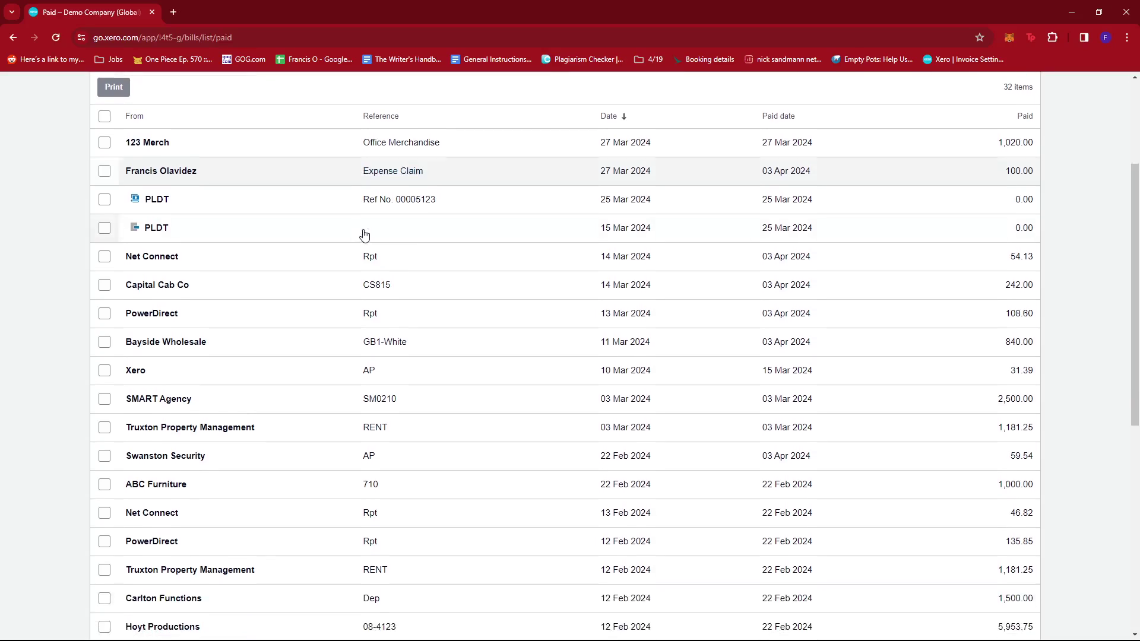
pyautogui.scroll(2, 364, 235)
pyautogui.scroll(-1, 383, 243)
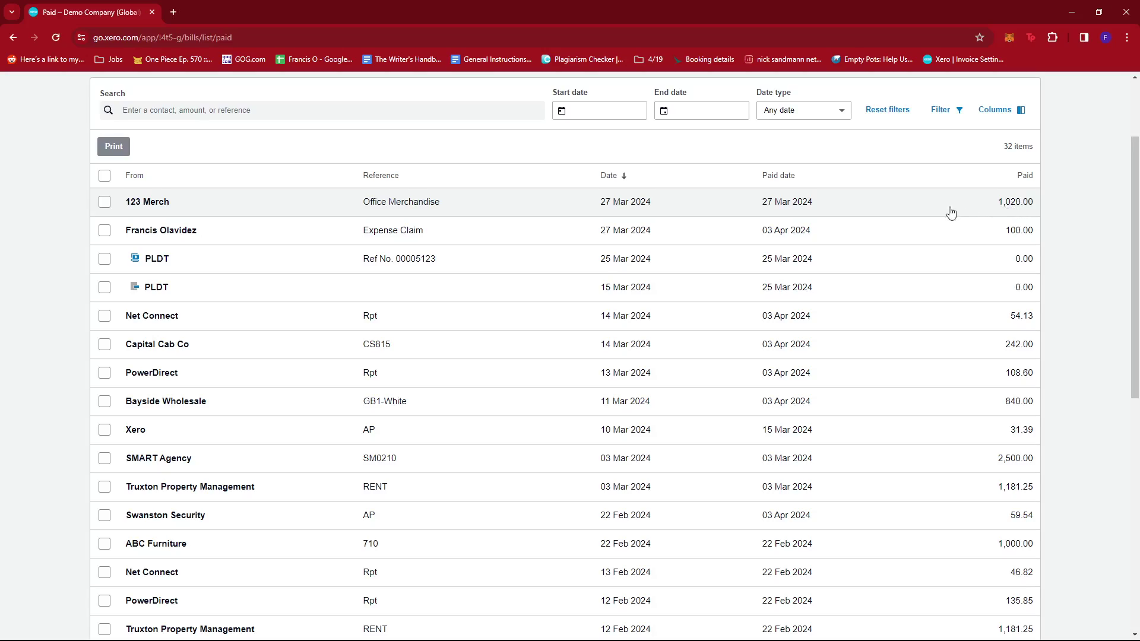
# - Open the 123 Merch Office Merchandise bill and switch it to editing via Bill Options > Edit
pyautogui.click(212, 209)
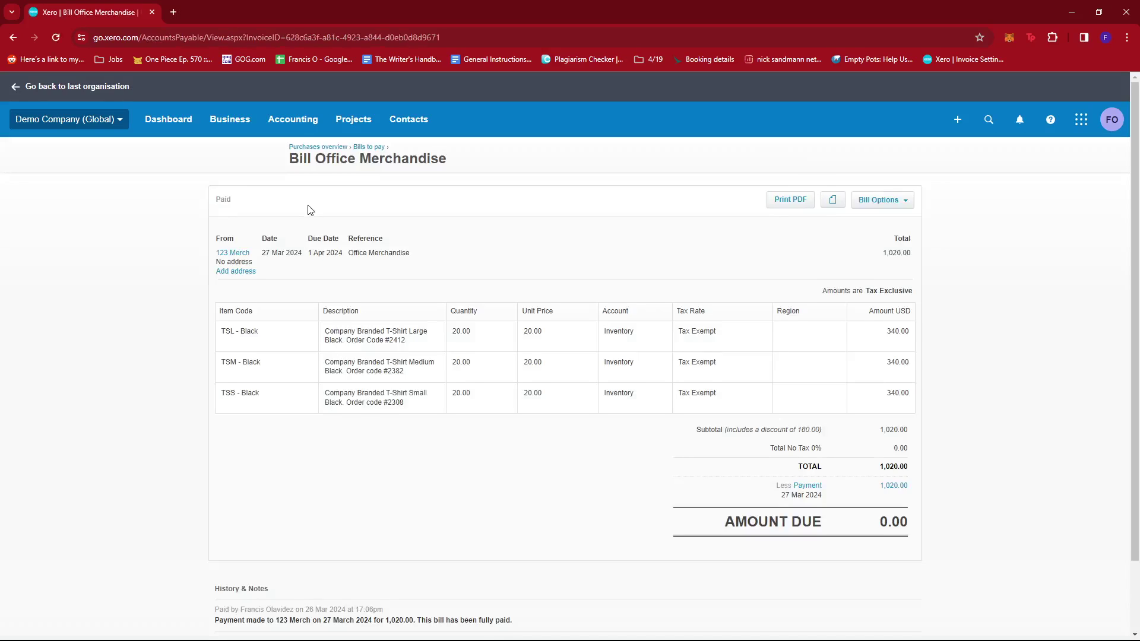
pyautogui.scroll(-1, 332, 226)
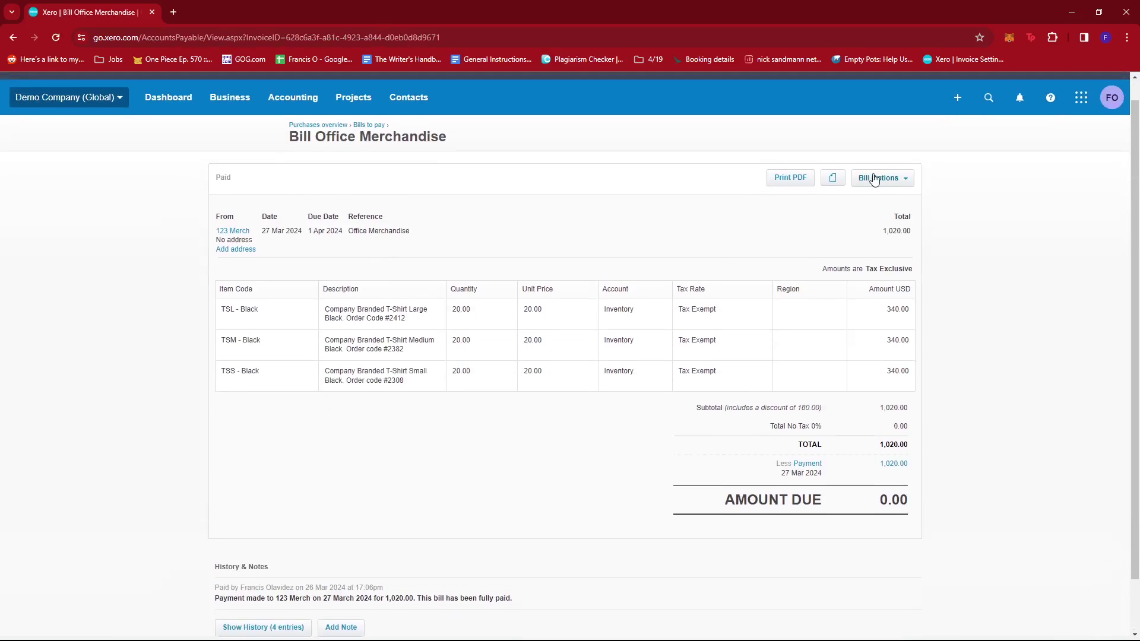
pyautogui.click(881, 180)
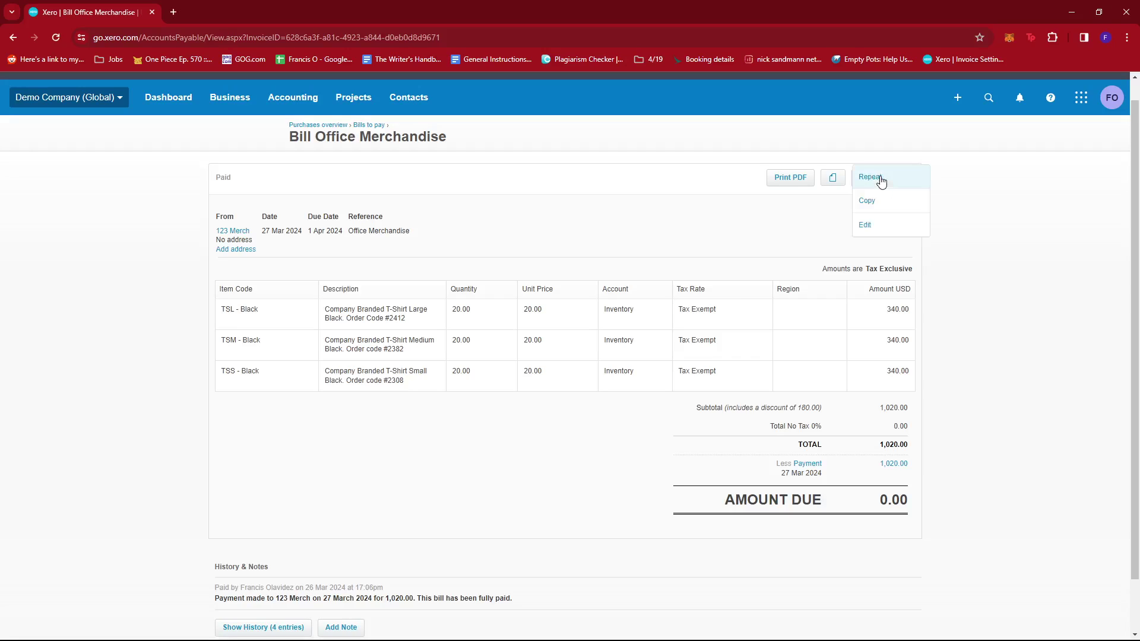
pyautogui.click(866, 225)
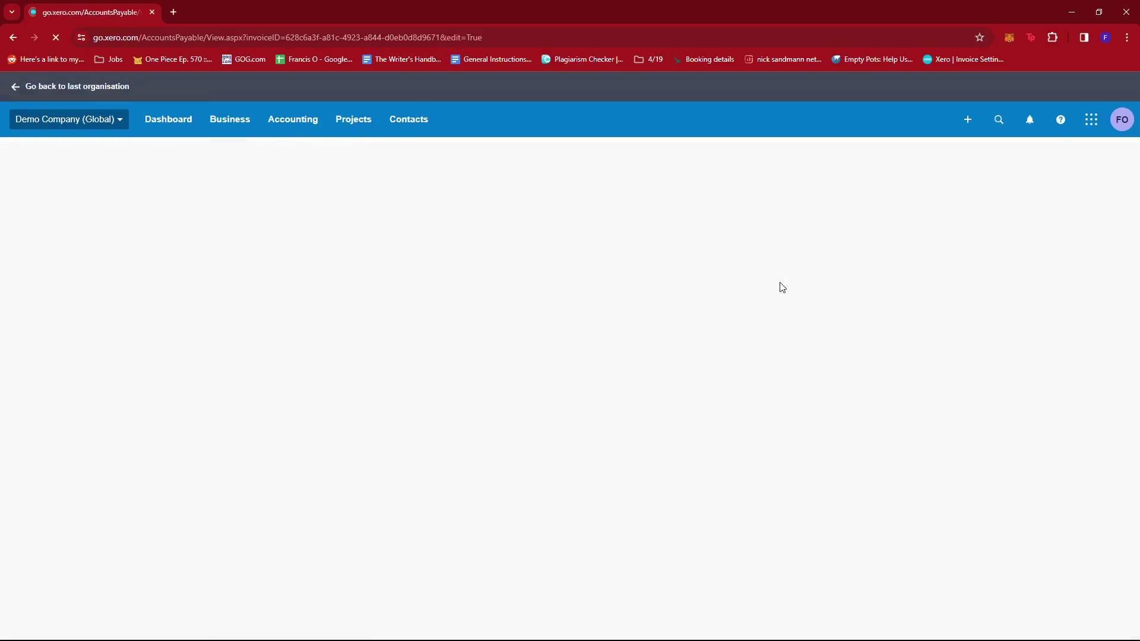
# - Review the region choices on the first and third T-shirt lines, leaving them unchanged
pyautogui.scroll(-1, 743, 286)
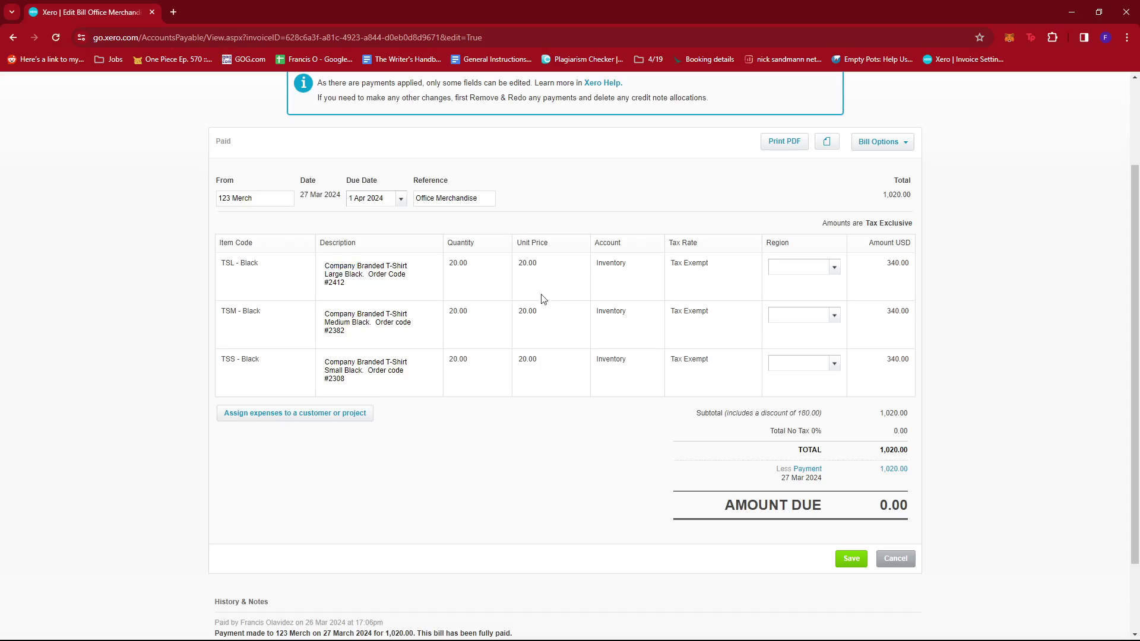
pyautogui.scroll(1, 517, 310)
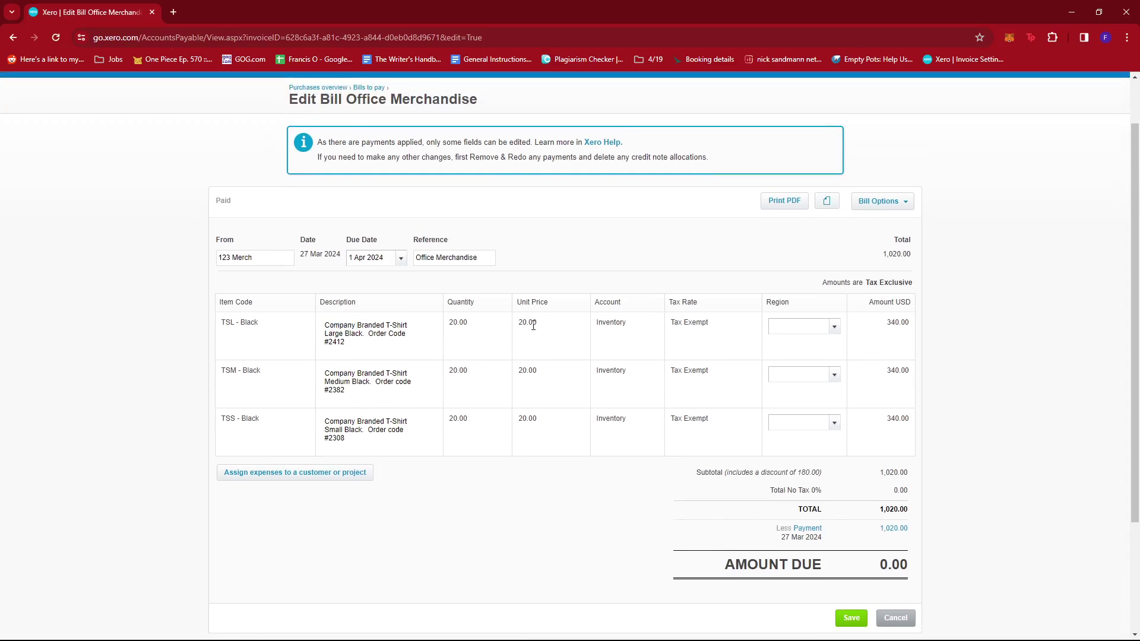
pyautogui.click(834, 423)
pyautogui.click(862, 377)
pyautogui.click(836, 330)
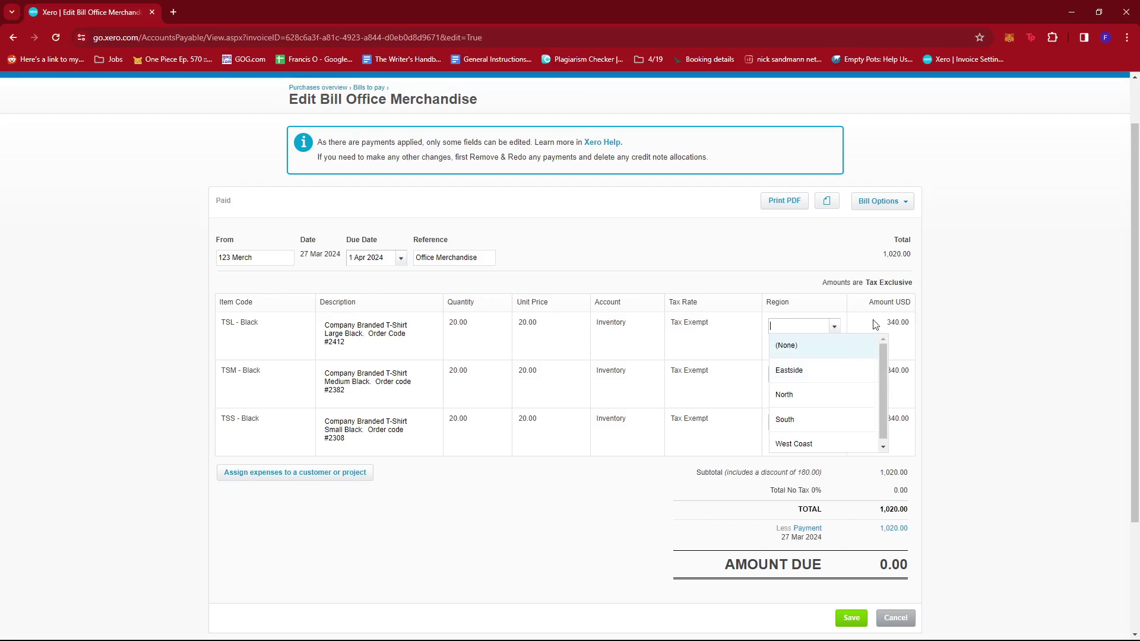
pyautogui.click(872, 321)
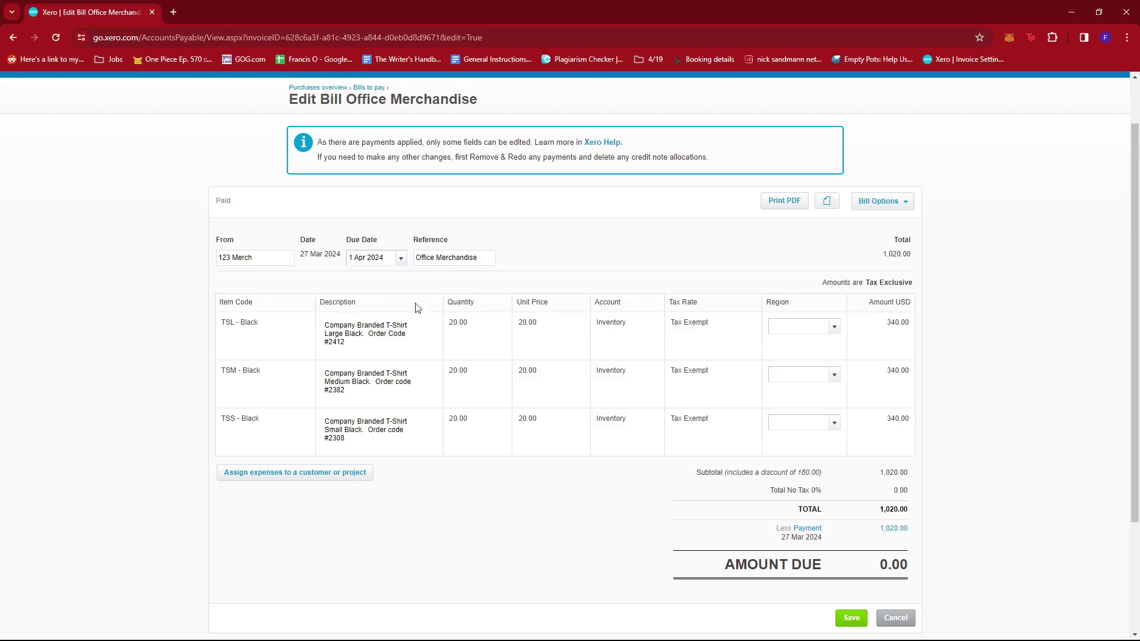
# - Inspect the supplier name '123 Merch' on the edit form
pyautogui.moveTo(250, 259); pyautogui.dragTo(209, 265)
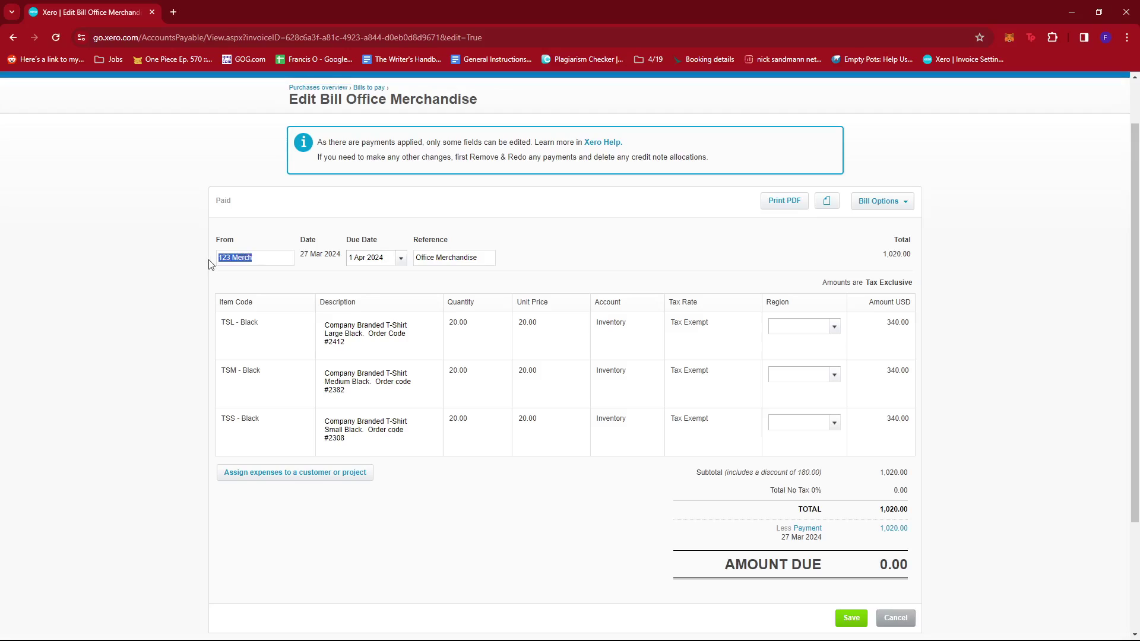
pyautogui.doubleClick(263, 255)
pyautogui.click(445, 257)
pyautogui.scroll(1, 581, 265)
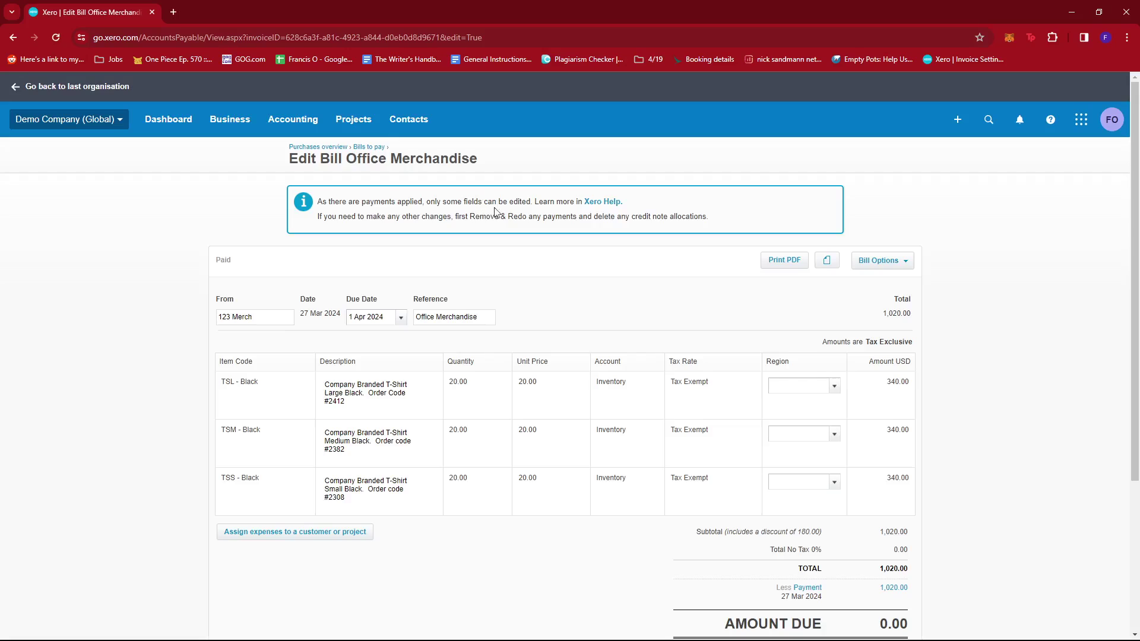
pyautogui.scroll(-1, 522, 211)
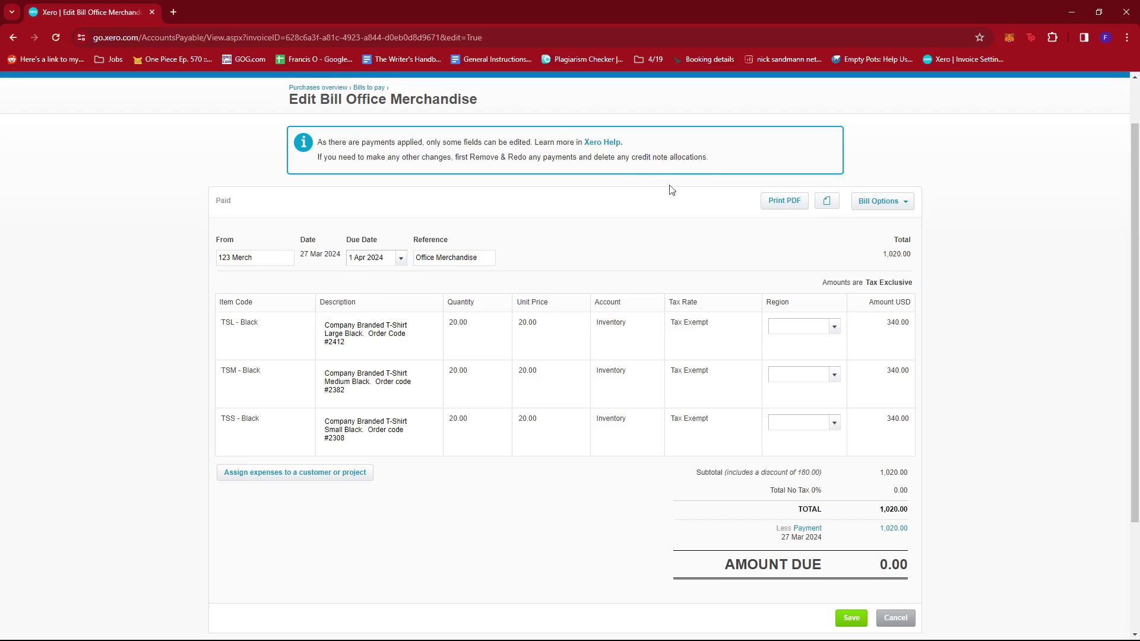
pyautogui.scroll(-3, 671, 189)
pyautogui.scroll(4, 659, 198)
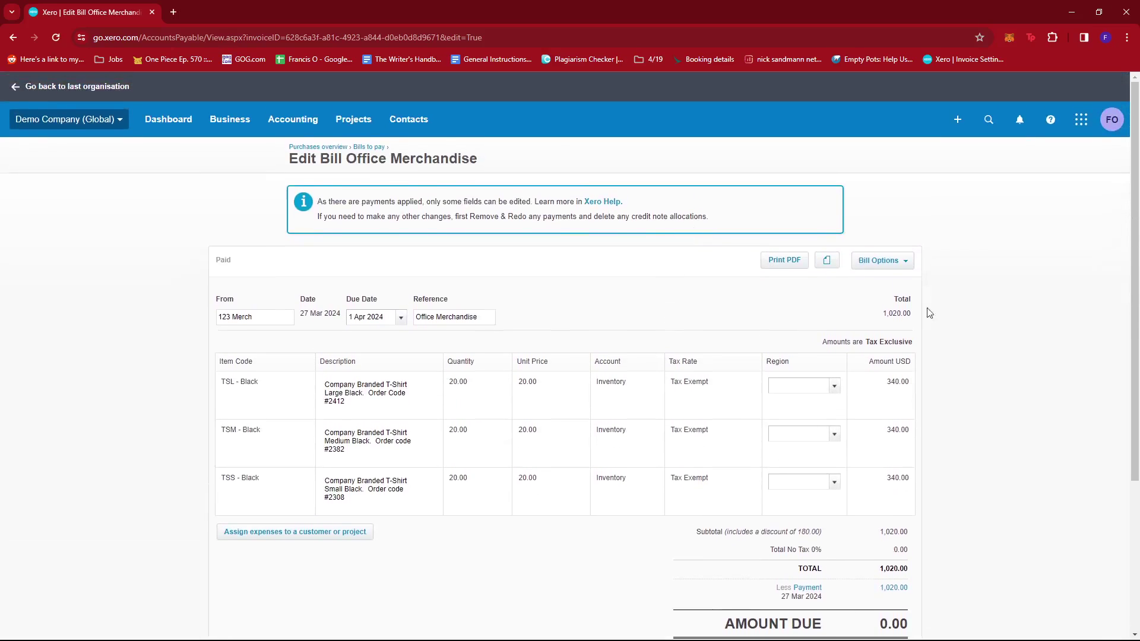
pyautogui.scroll(-2, 479, 302)
# - Check the first line's Black T-shirt description and review the three lines totalling 1,020.00
pyautogui.doubleClick(351, 276)
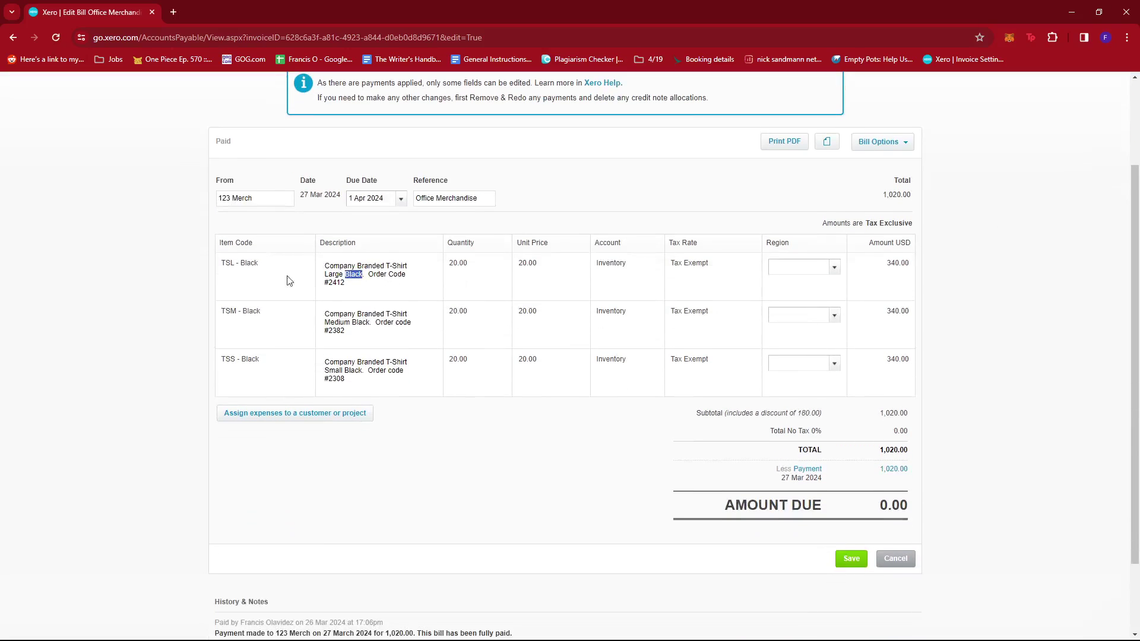
pyautogui.click(369, 285)
pyautogui.scroll(-1, 559, 305)
pyautogui.scroll(2, 562, 305)
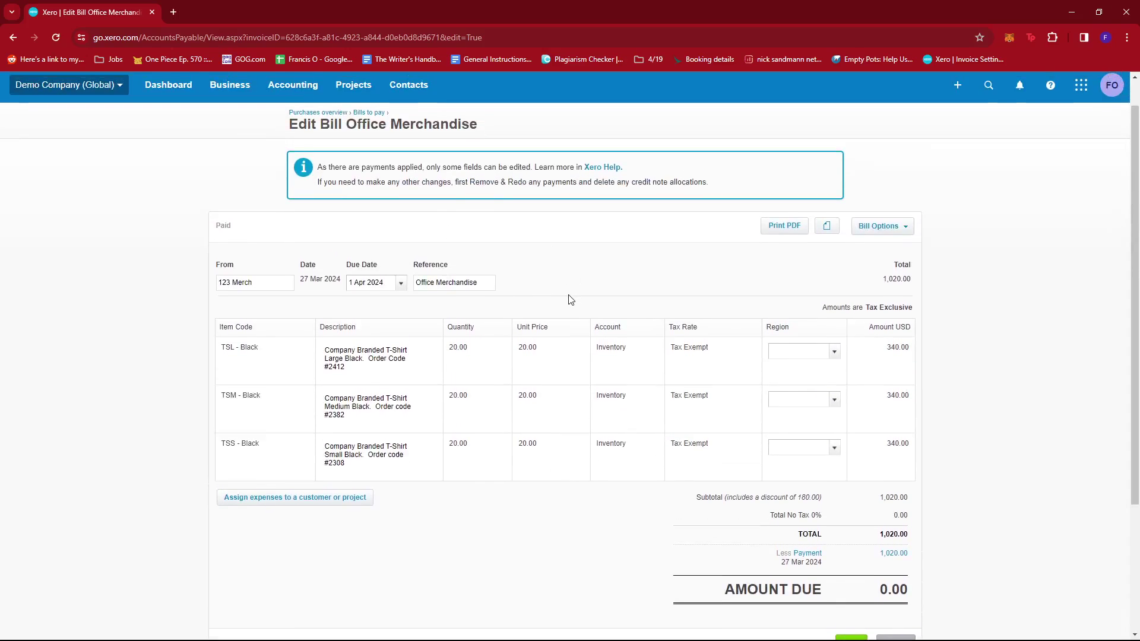
pyautogui.scroll(-1, 576, 303)
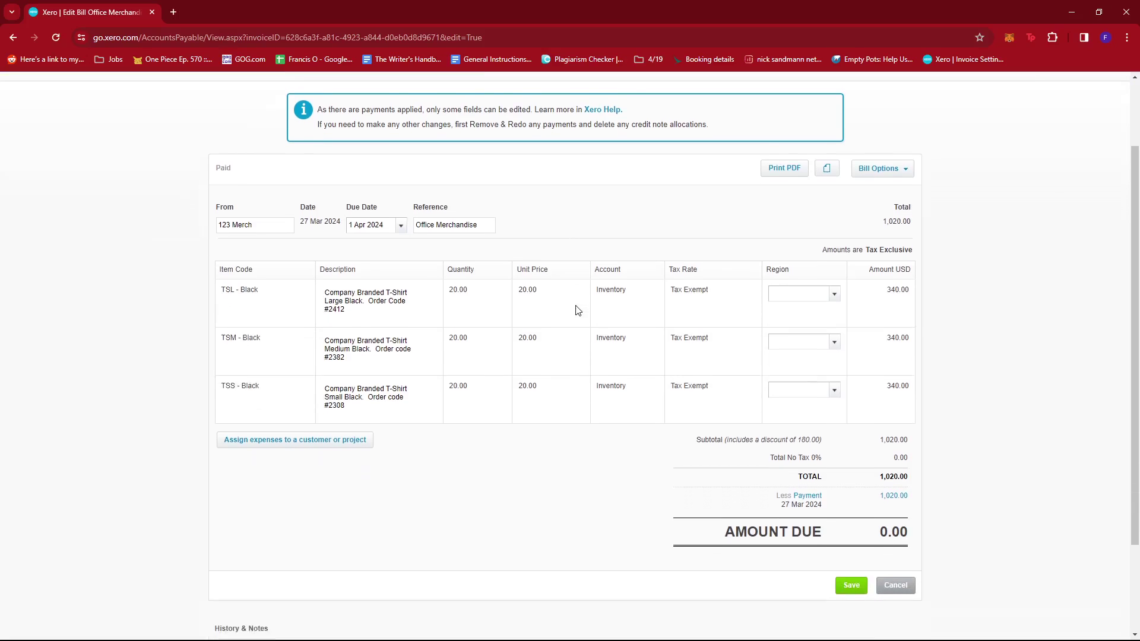
pyautogui.scroll(-1, 600, 262)
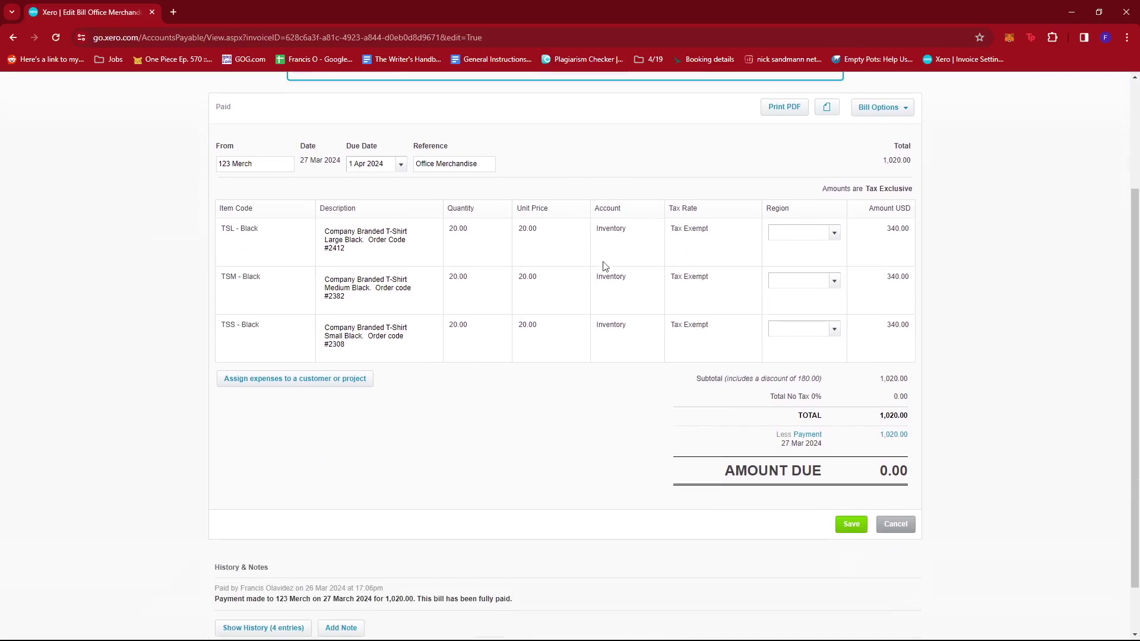
pyautogui.scroll(-1, 515, 389)
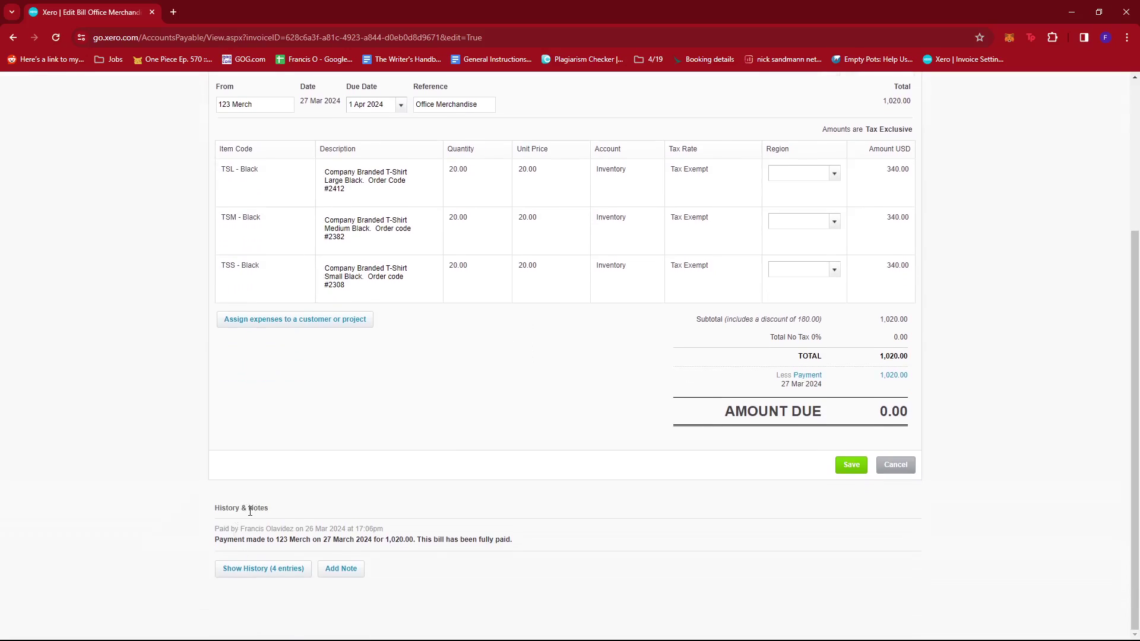
pyautogui.click(258, 569)
pyautogui.scroll(-2, 407, 479)
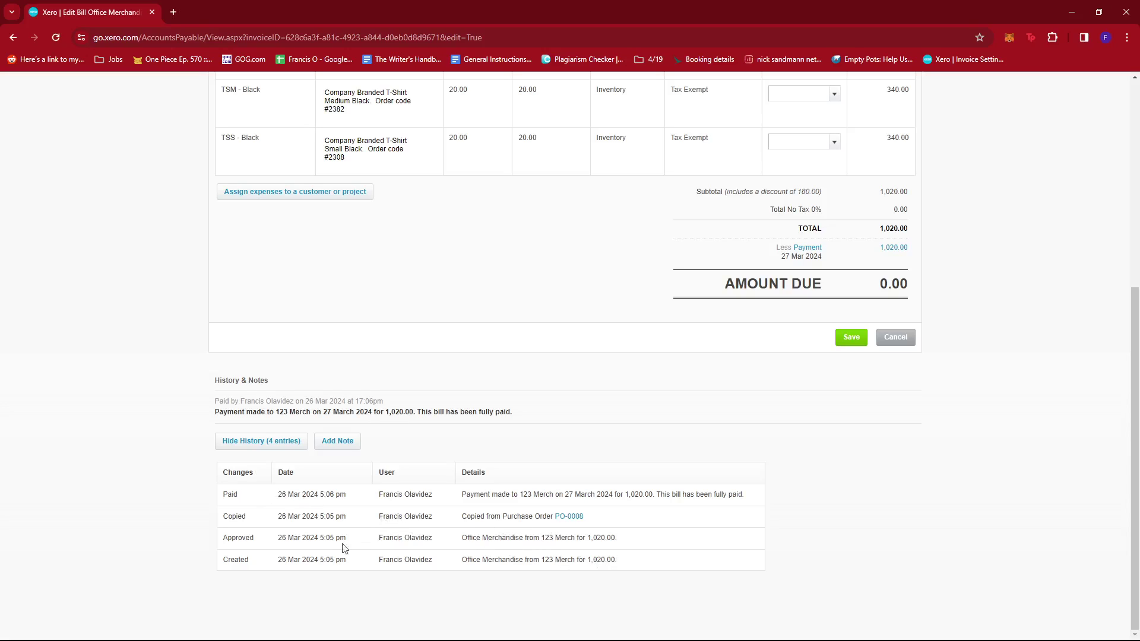
pyautogui.moveTo(248, 561); pyautogui.dragTo(364, 564)
pyautogui.click(344, 562)
pyautogui.tripleClick(291, 563)
pyautogui.doubleClick(248, 538)
pyautogui.click(275, 541)
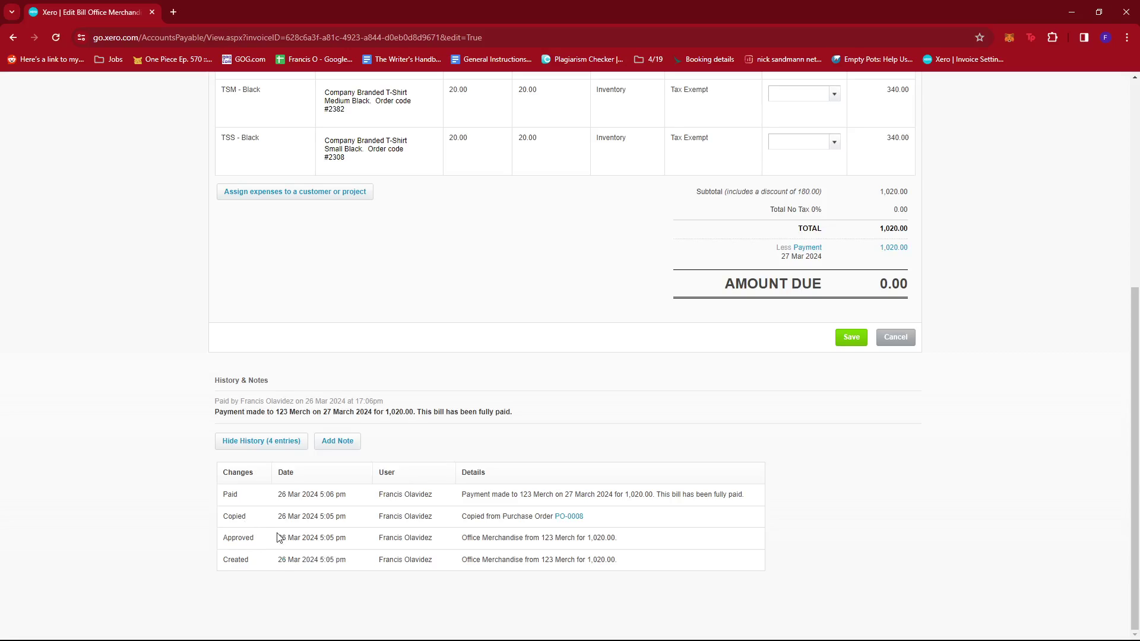
pyautogui.doubleClick(234, 498)
pyautogui.click(239, 509)
pyautogui.scroll(6, 286, 502)
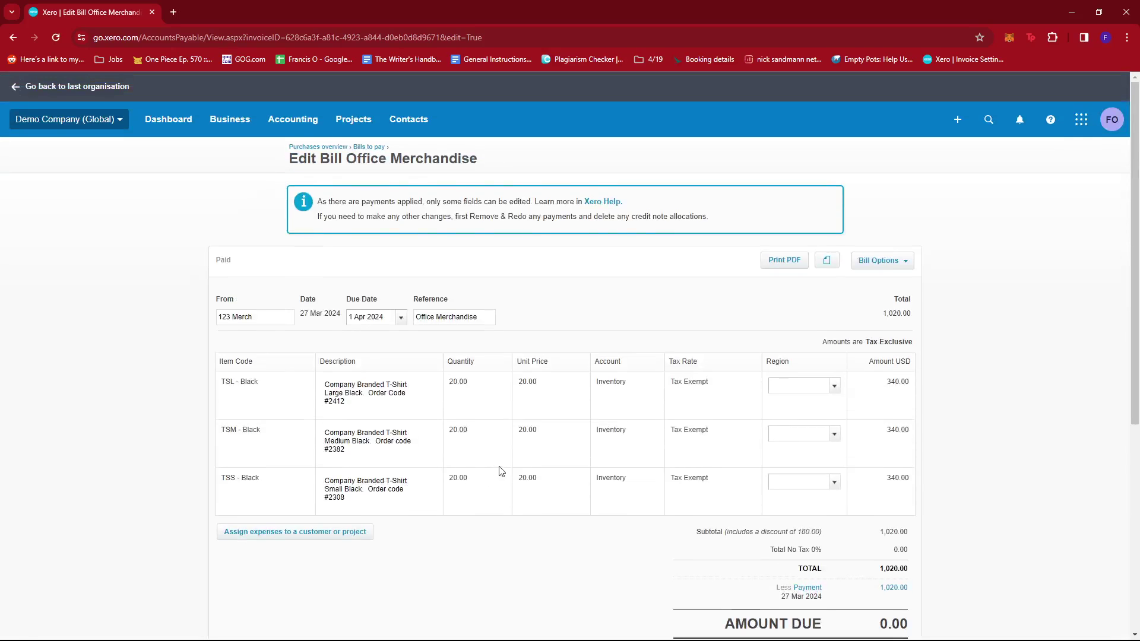
pyautogui.scroll(-4, 505, 472)
pyautogui.scroll(4, 513, 472)
pyautogui.scroll(-2, 612, 456)
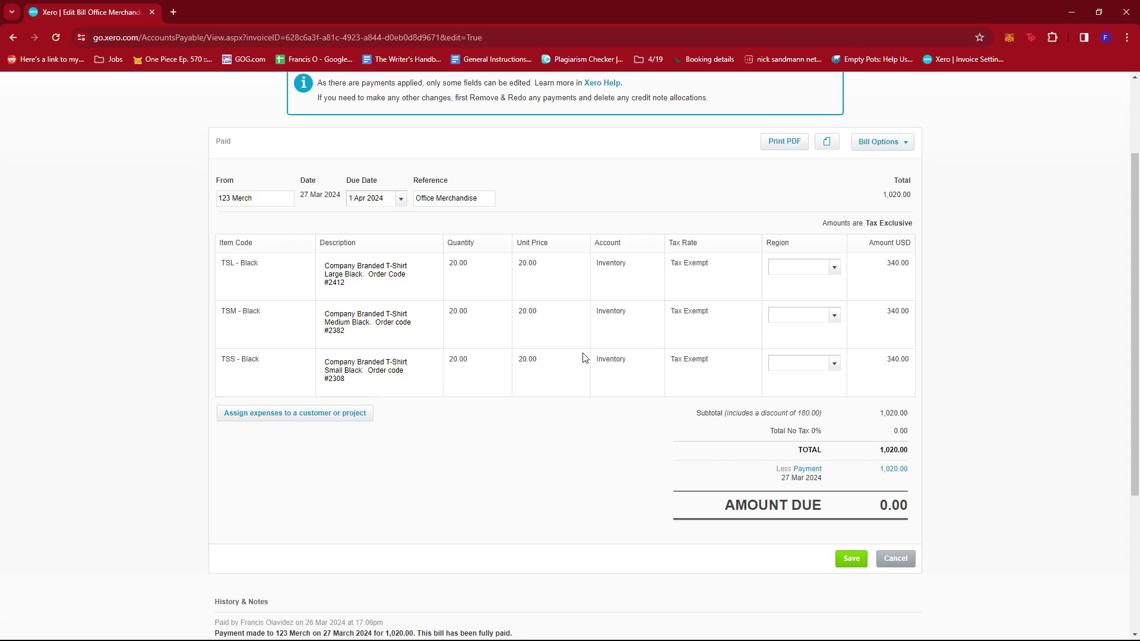
pyautogui.scroll(1, 621, 355)
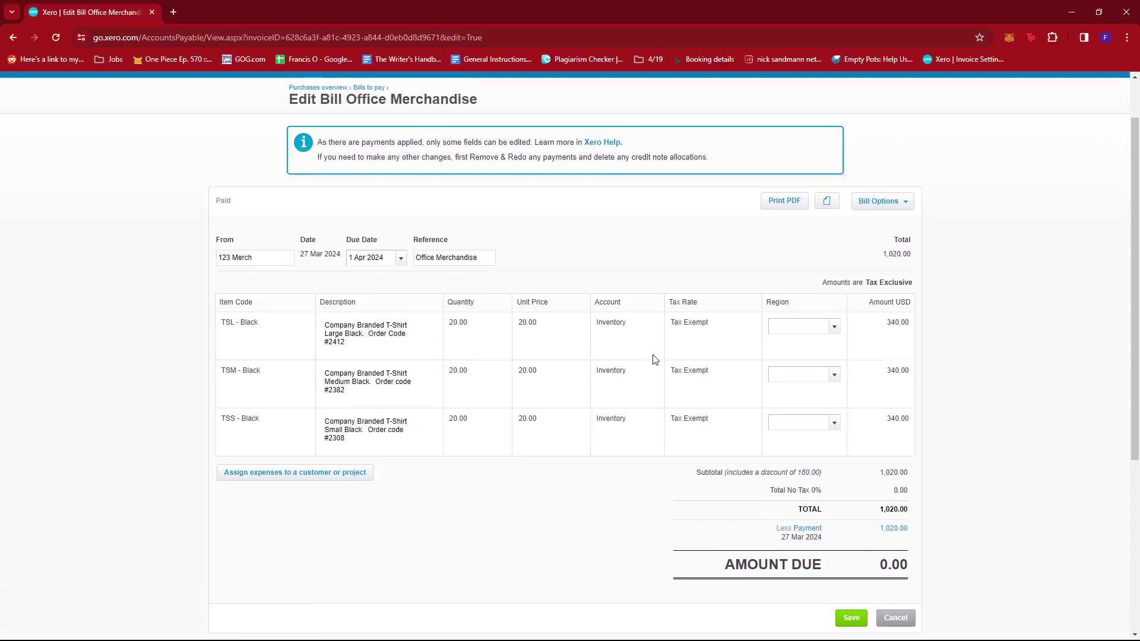
pyautogui.scroll(-1, 655, 359)
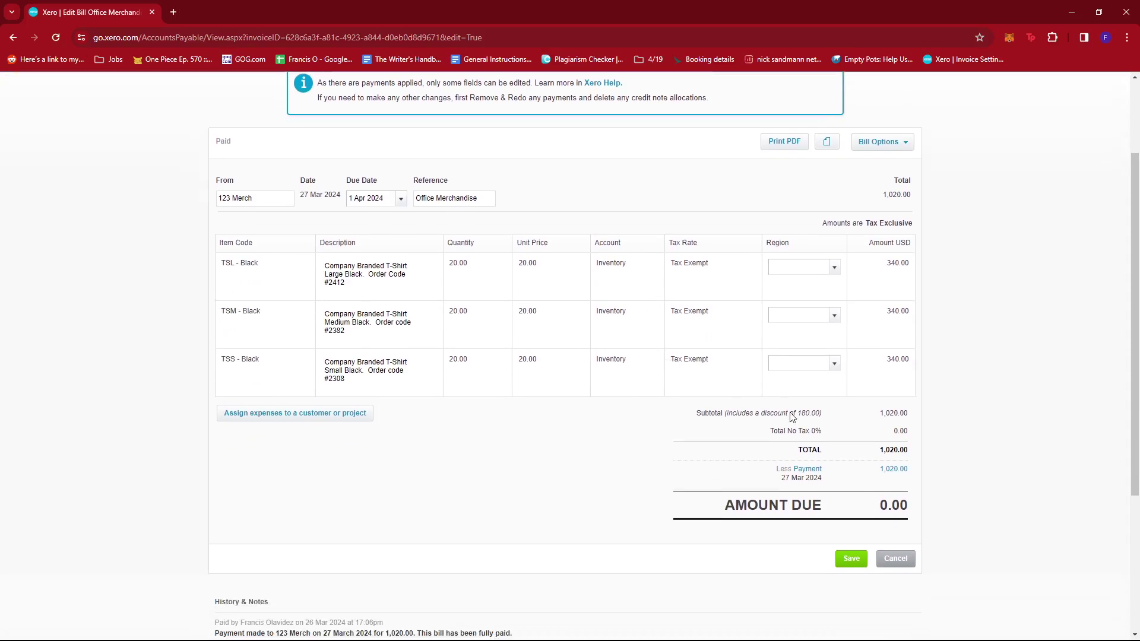
# - Open the bill's 1,020.00 payment in a new tab and remove it with Remove & Redo
pyautogui.middleClick(813, 473)
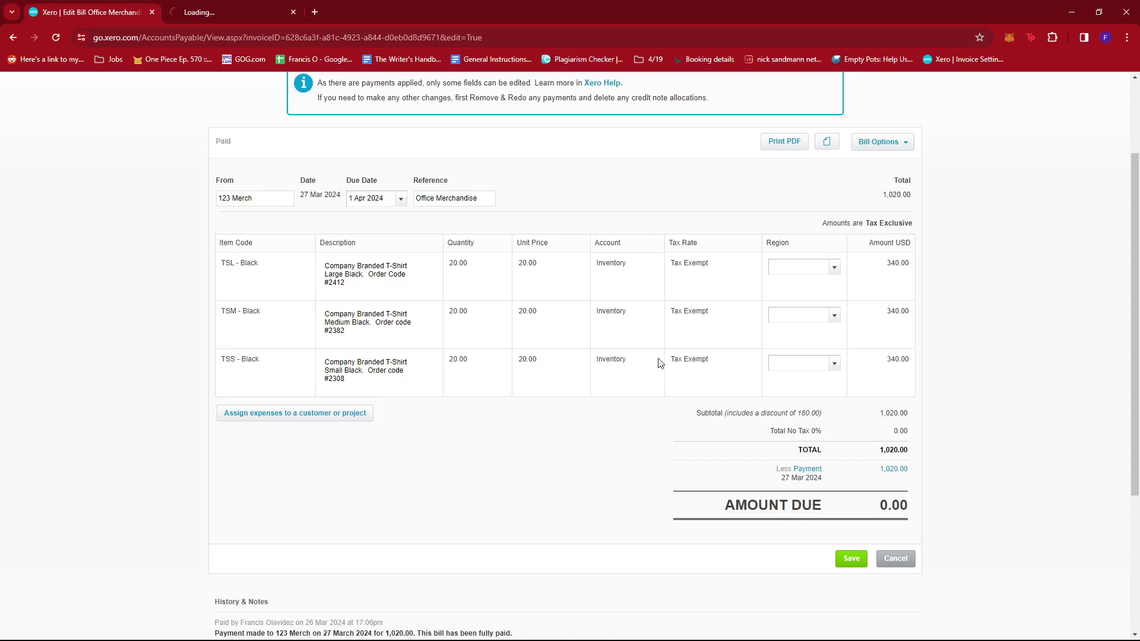
pyautogui.click(235, 12)
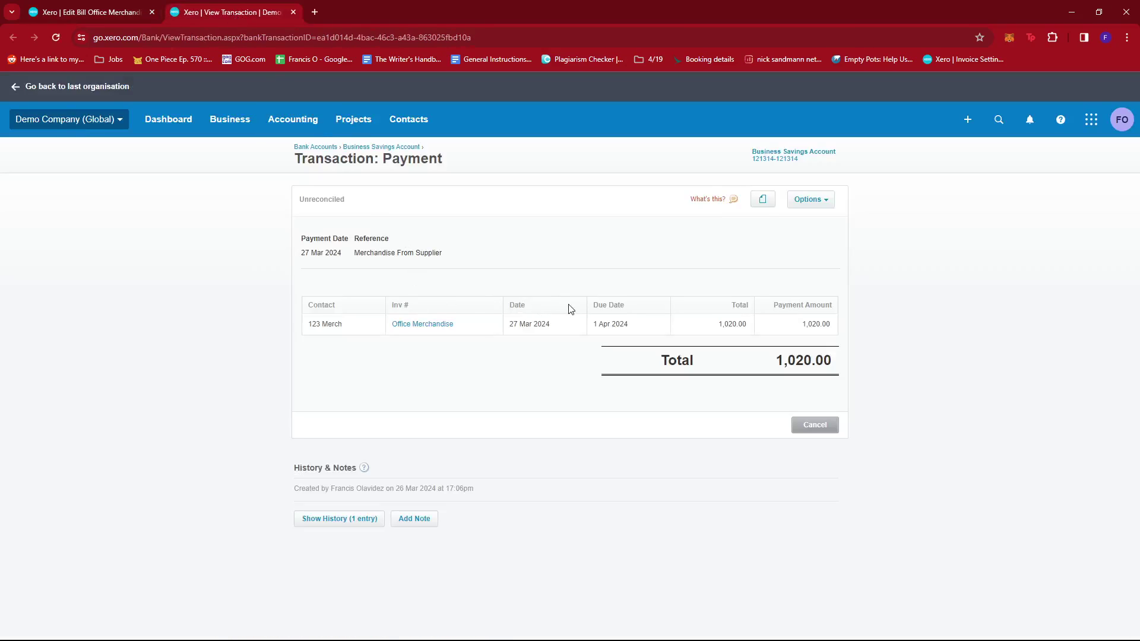
pyautogui.click(819, 203)
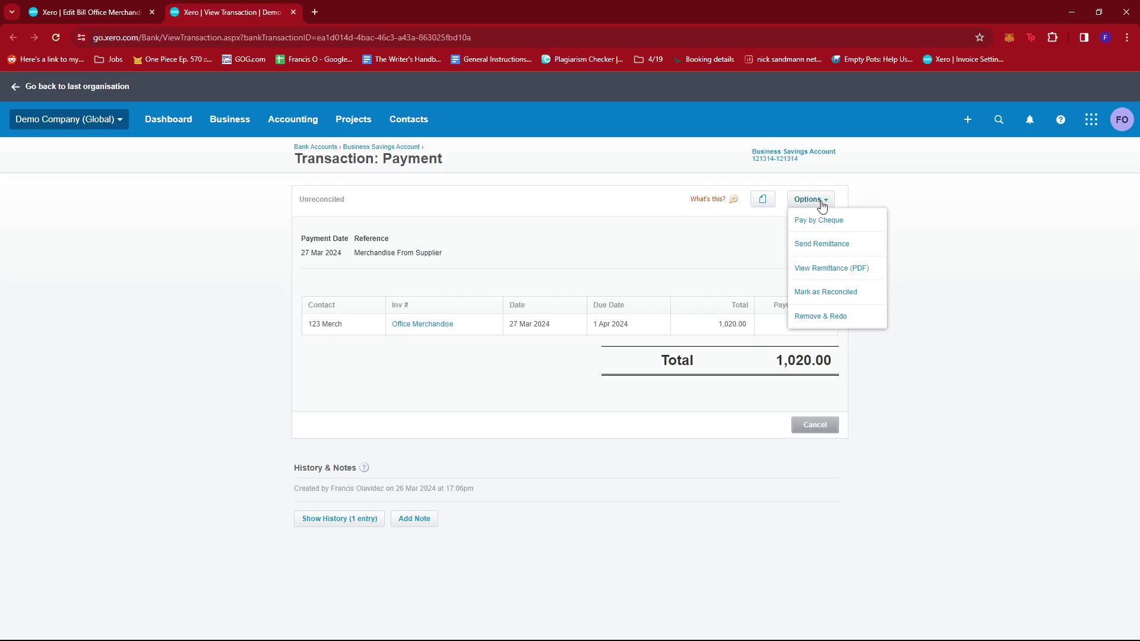
pyautogui.click(829, 319)
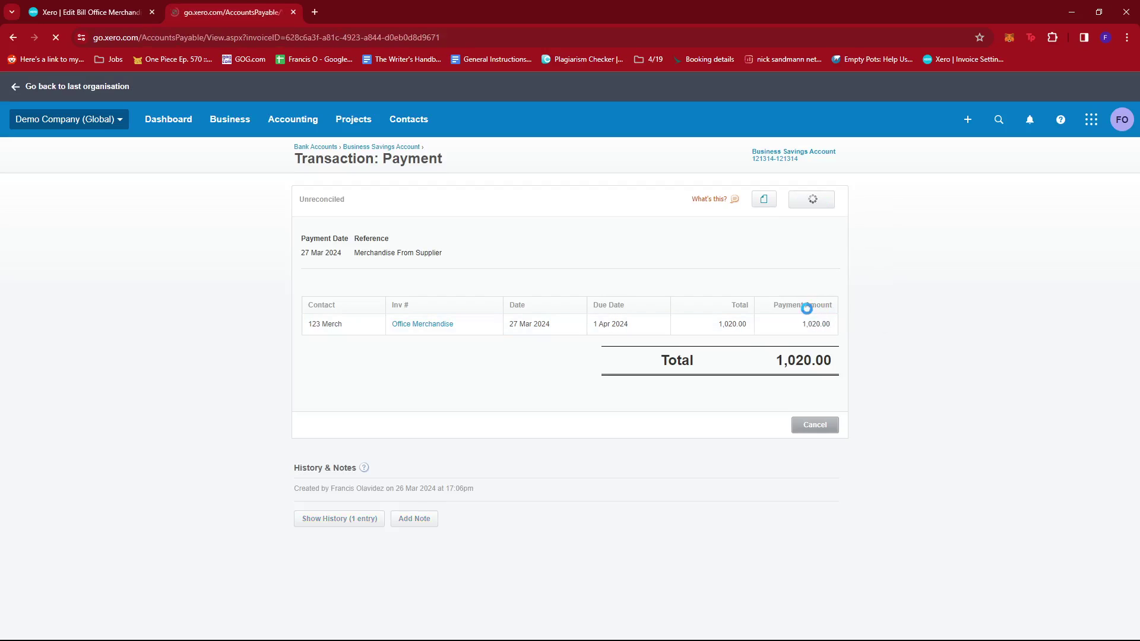
pyautogui.scroll(-3, 772, 306)
pyautogui.scroll(3, 366, 264)
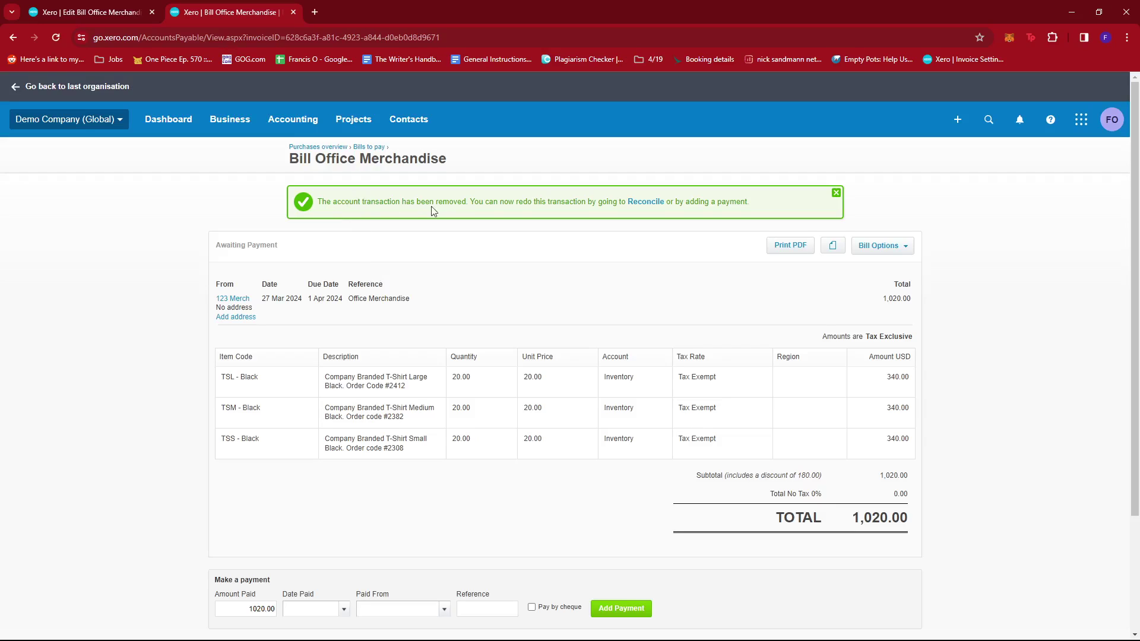
# - Review the bill's history showing the 1,020.00 'Payment reversed' entry
pyautogui.scroll(-2, 546, 252)
pyautogui.scroll(1, 579, 267)
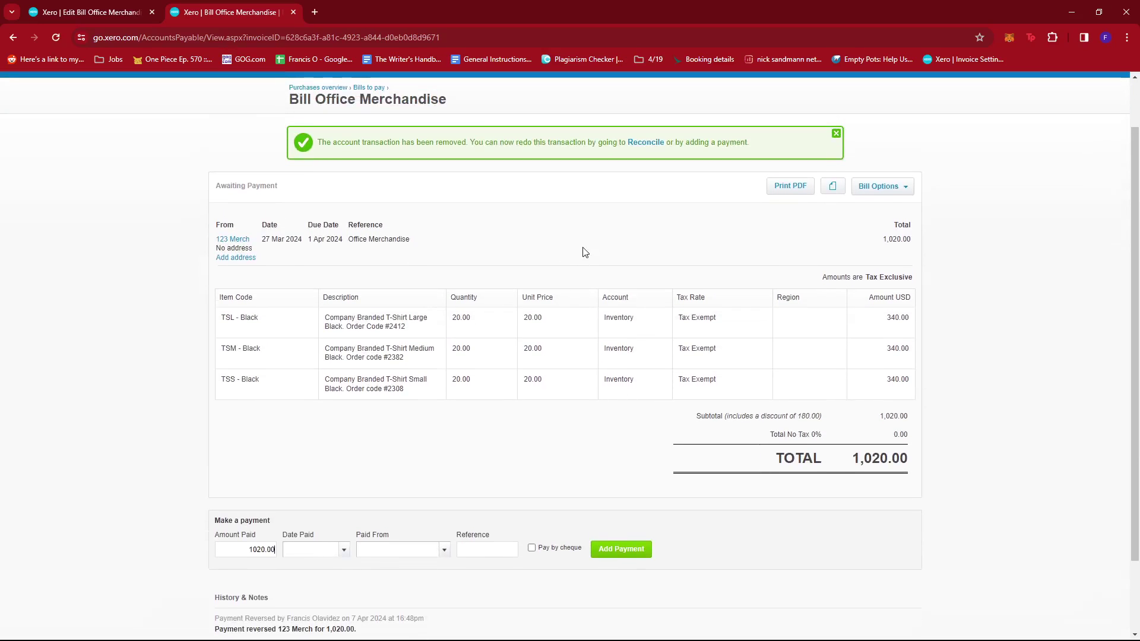
pyautogui.scroll(1, 526, 275)
pyautogui.moveTo(457, 303); pyautogui.dragTo(301, 302)
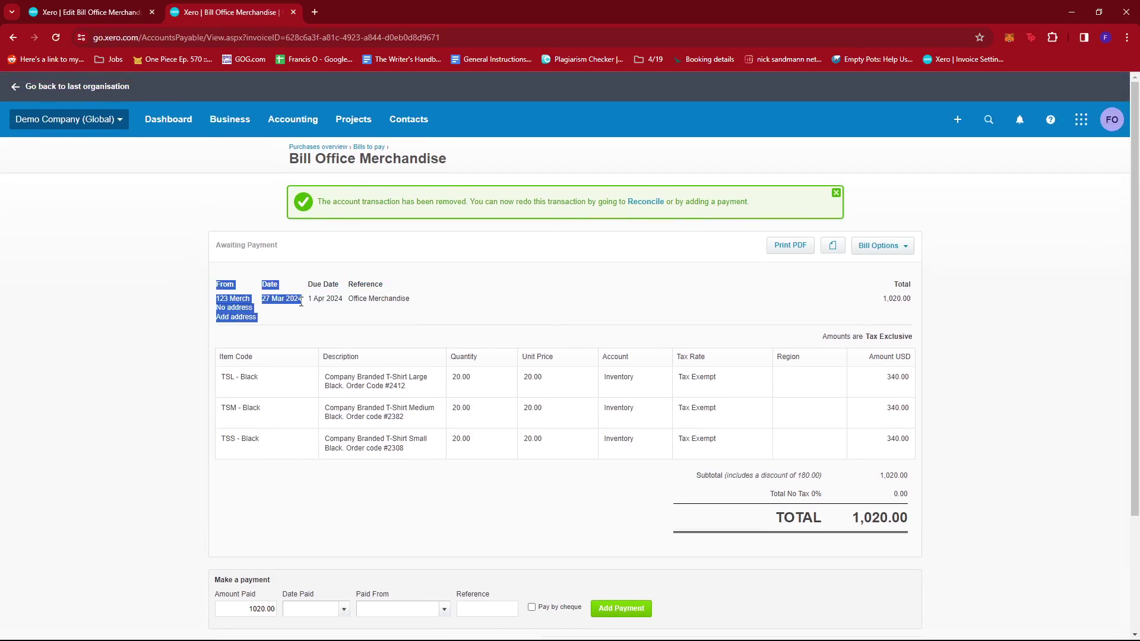
pyautogui.click(421, 309)
pyautogui.scroll(-2, 440, 310)
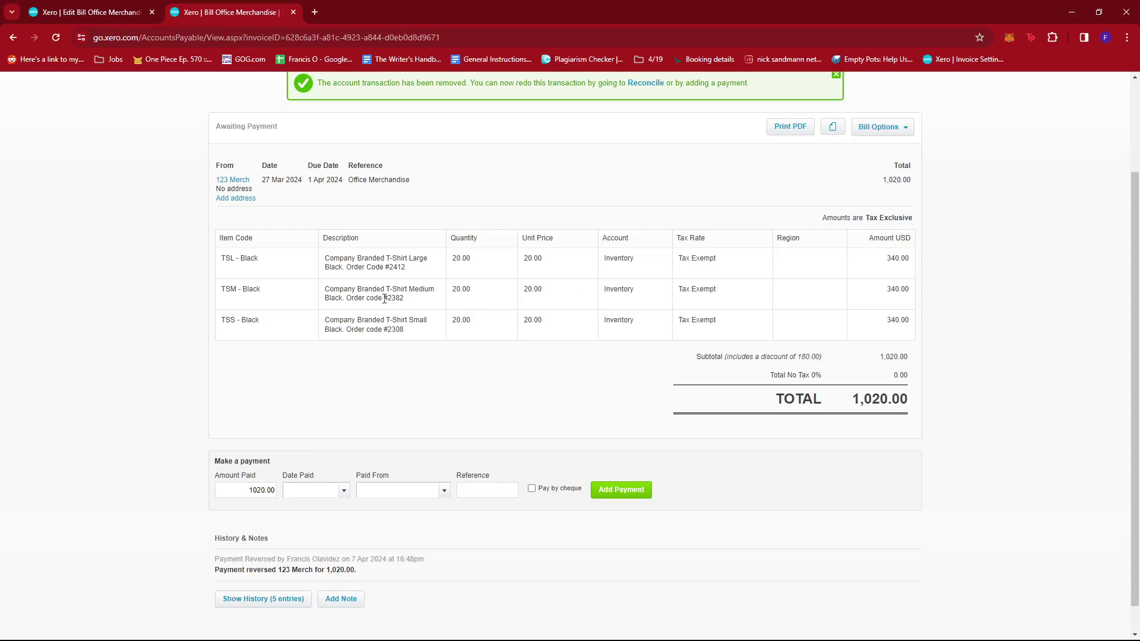
pyautogui.scroll(2, 392, 306)
pyautogui.scroll(-1, 487, 312)
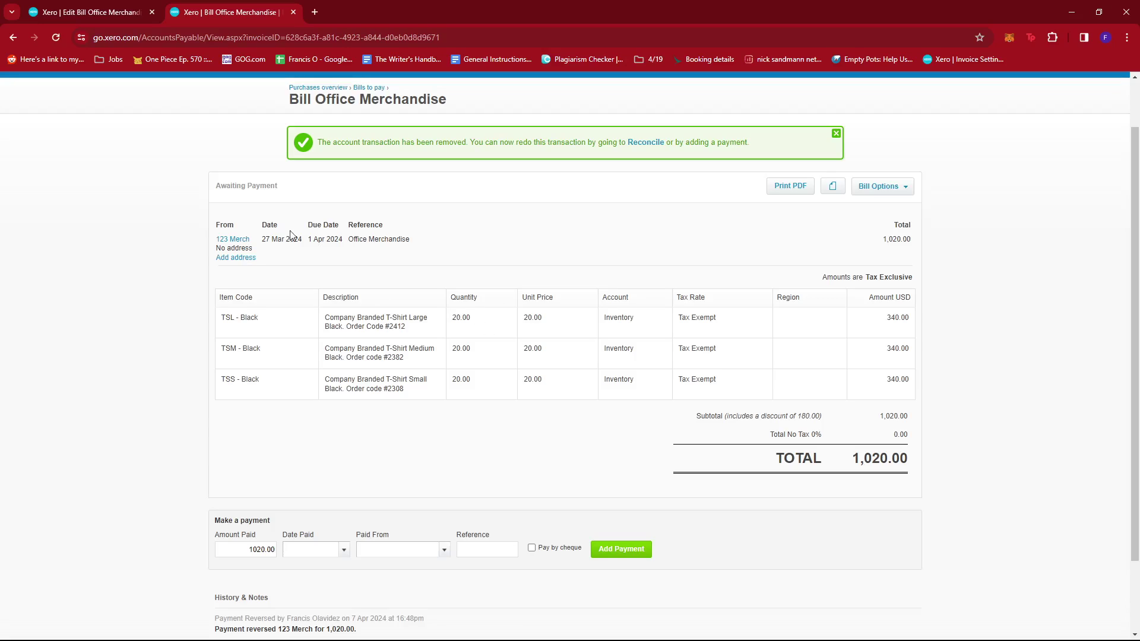
# - Confirm the Awaiting Payment status and open the bill through Bill Options > Edit
pyautogui.moveTo(216, 185)
pyautogui.mouseDown()
pyautogui.moveTo(232, 188)
pyautogui.moveTo(215, 186)
pyautogui.mouseUp()
pyautogui.click(232, 188)
pyautogui.click(389, 200)
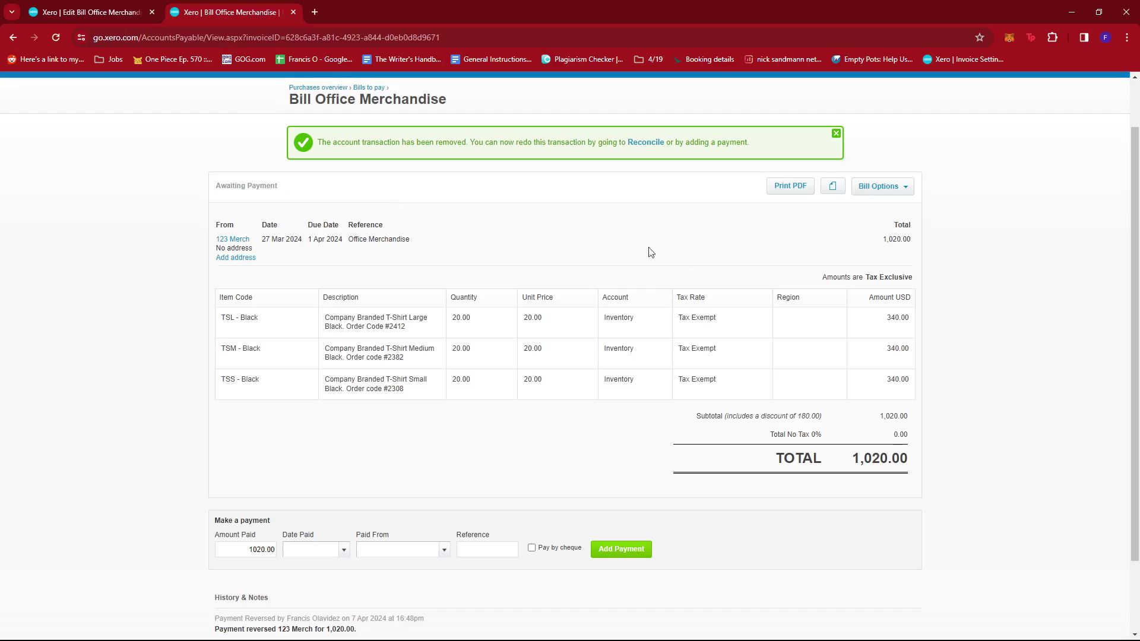
pyautogui.click(864, 188)
pyautogui.click(872, 225)
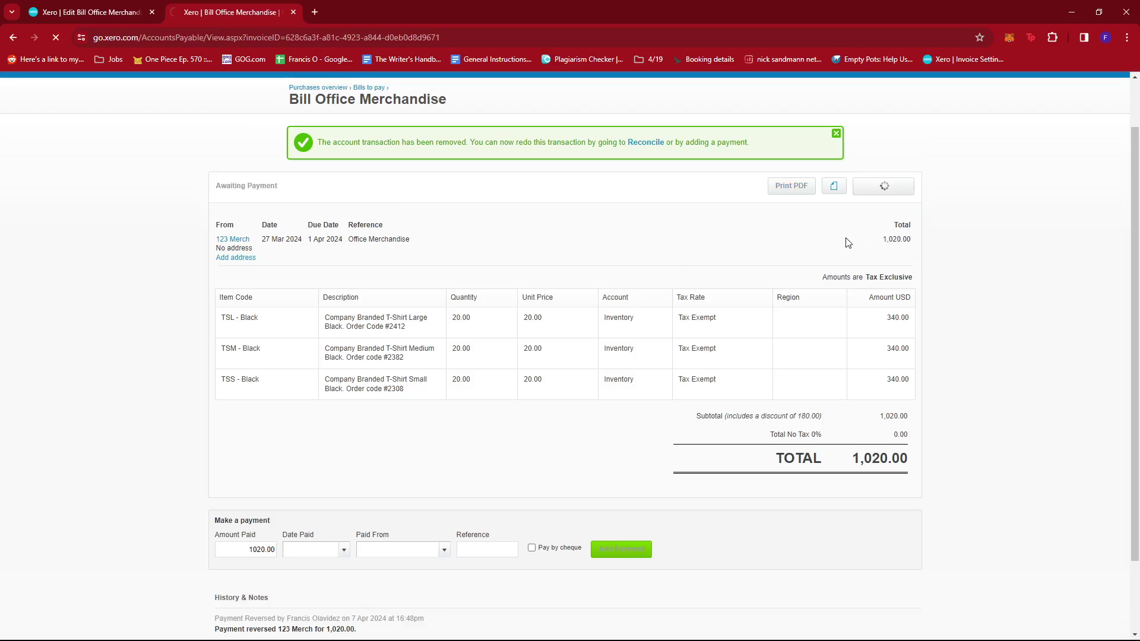
pyautogui.click(449, 333)
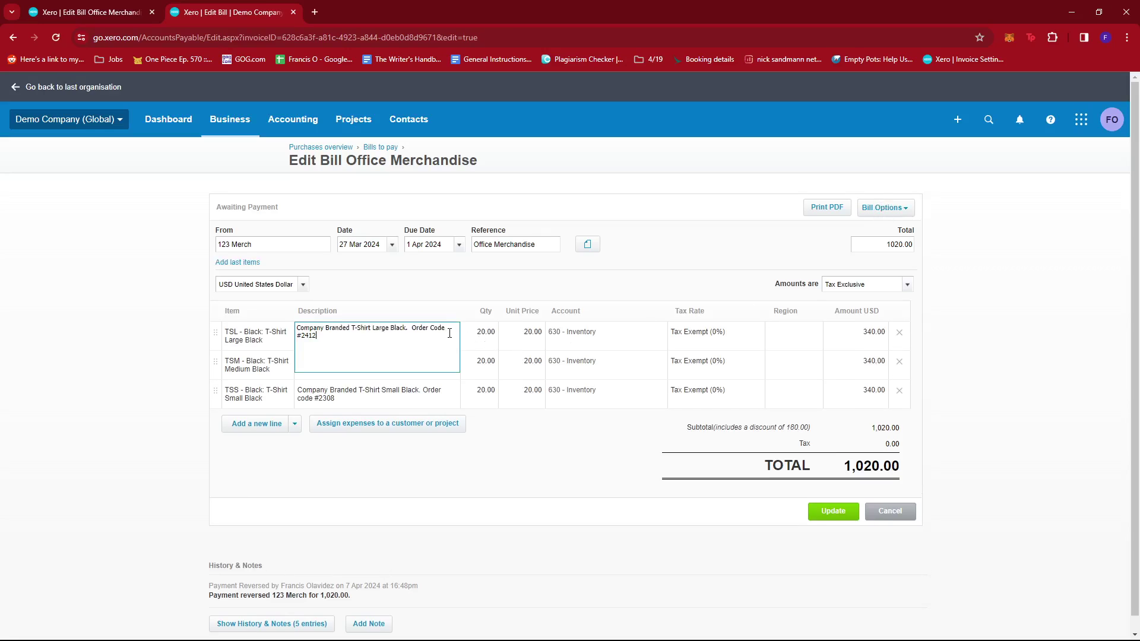
pyautogui.click(534, 336)
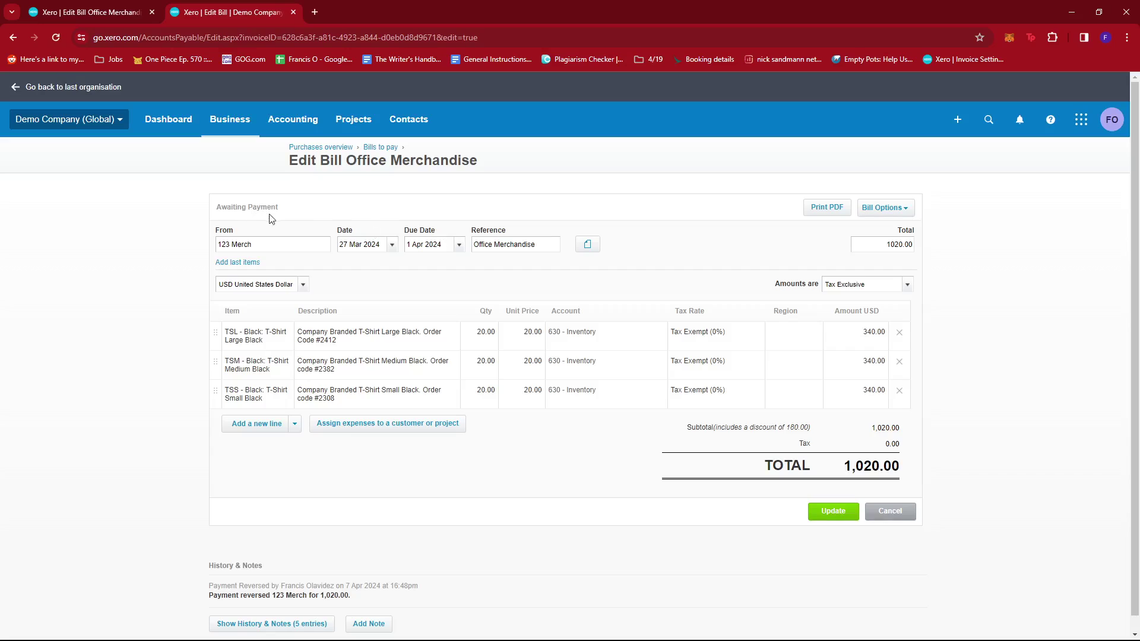
pyautogui.click(277, 331)
pyautogui.click(346, 335)
pyautogui.click(532, 341)
pyautogui.click(703, 331)
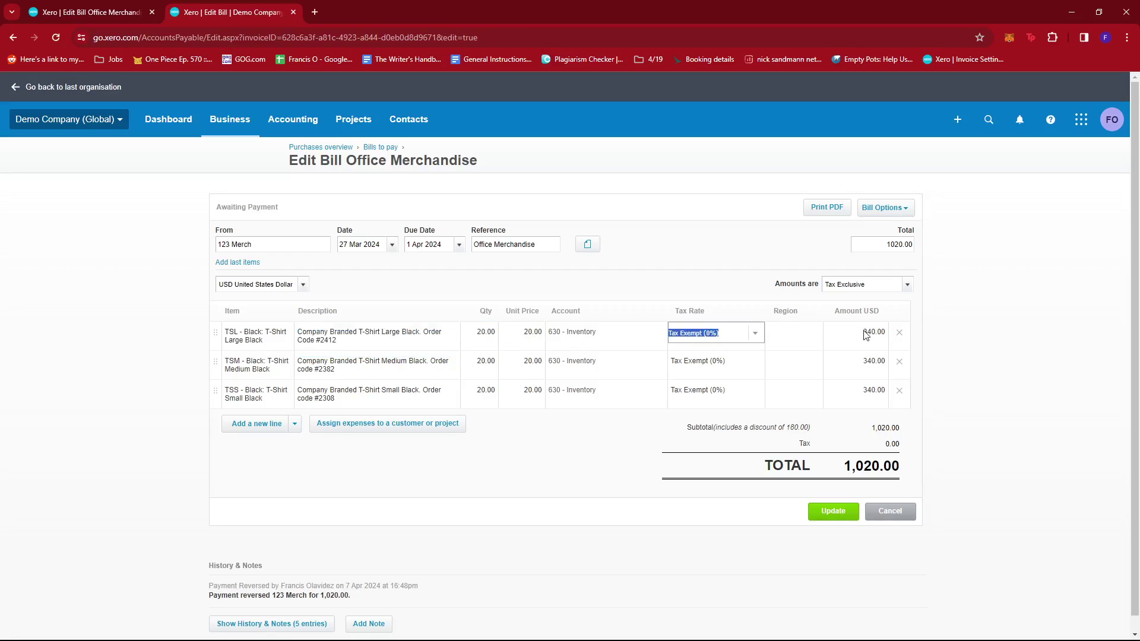
pyautogui.click(866, 333)
pyautogui.click(906, 285)
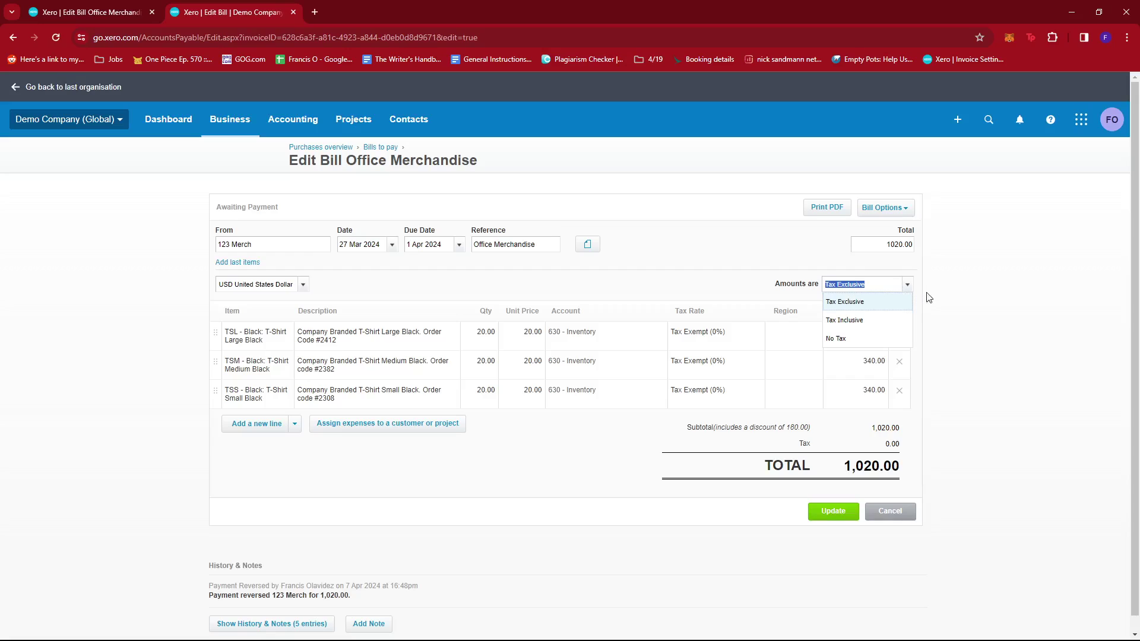
pyautogui.click(908, 285)
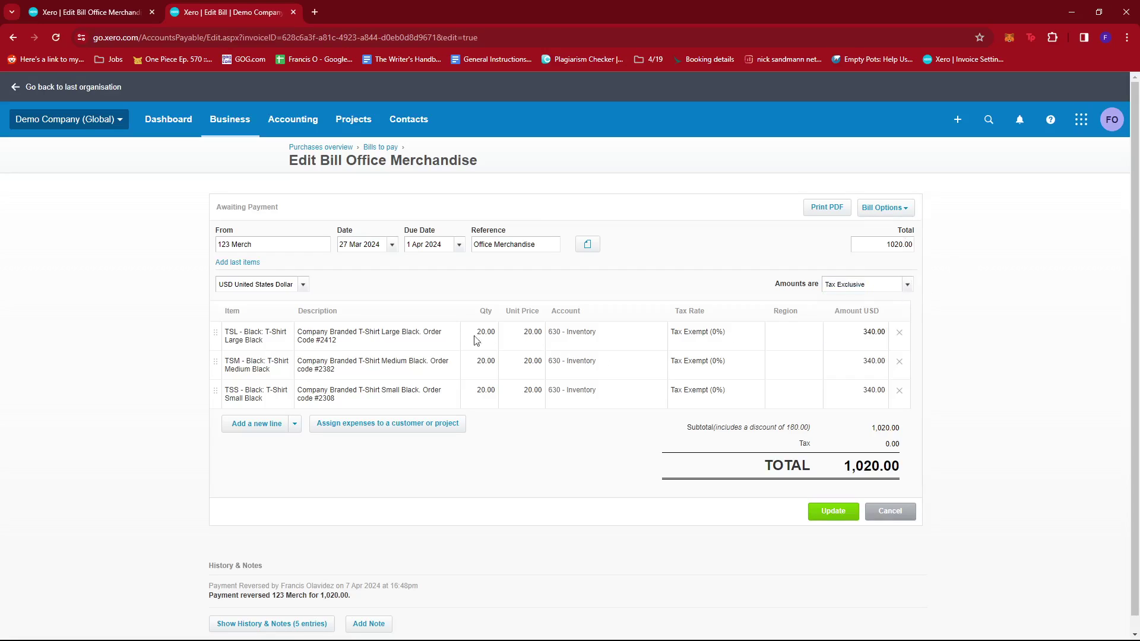
pyautogui.click(389, 341)
pyautogui.click(241, 348)
pyautogui.click(248, 368)
pyautogui.click(433, 350)
pyautogui.press('Tab')
pyautogui.press('Escape')
pyautogui.click(301, 285)
pyautogui.click(378, 292)
pyautogui.scroll(-1, 461, 402)
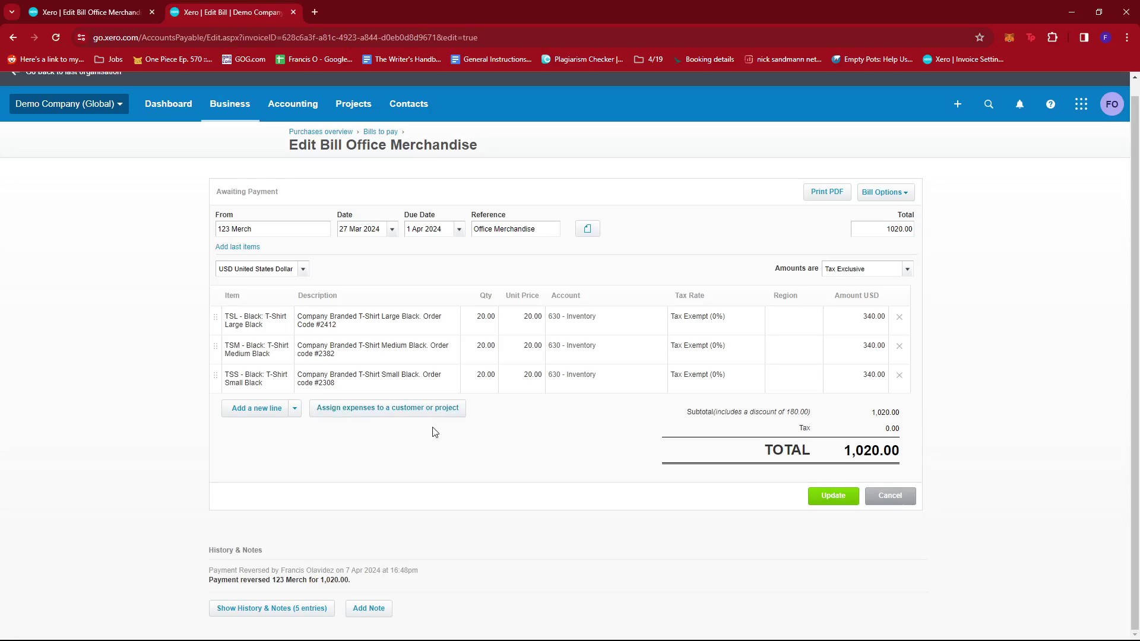
pyautogui.scroll(1, 501, 448)
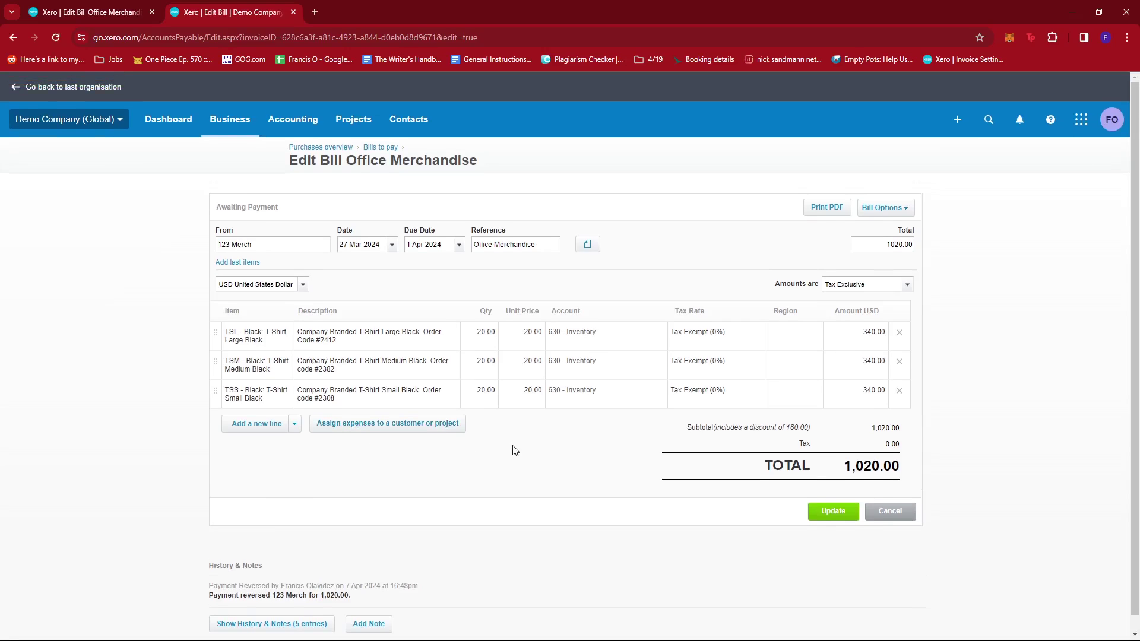
pyautogui.scroll(-1, 497, 437)
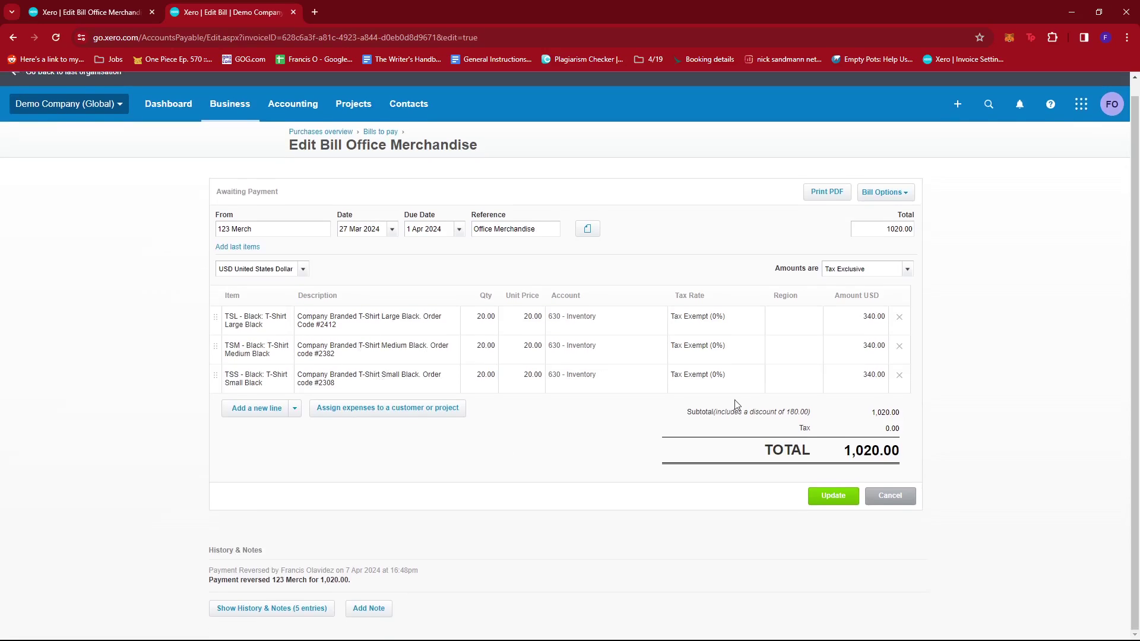
# - Save the edited bill with Update and confirm it shows Awaiting Payment
pyautogui.click(830, 504)
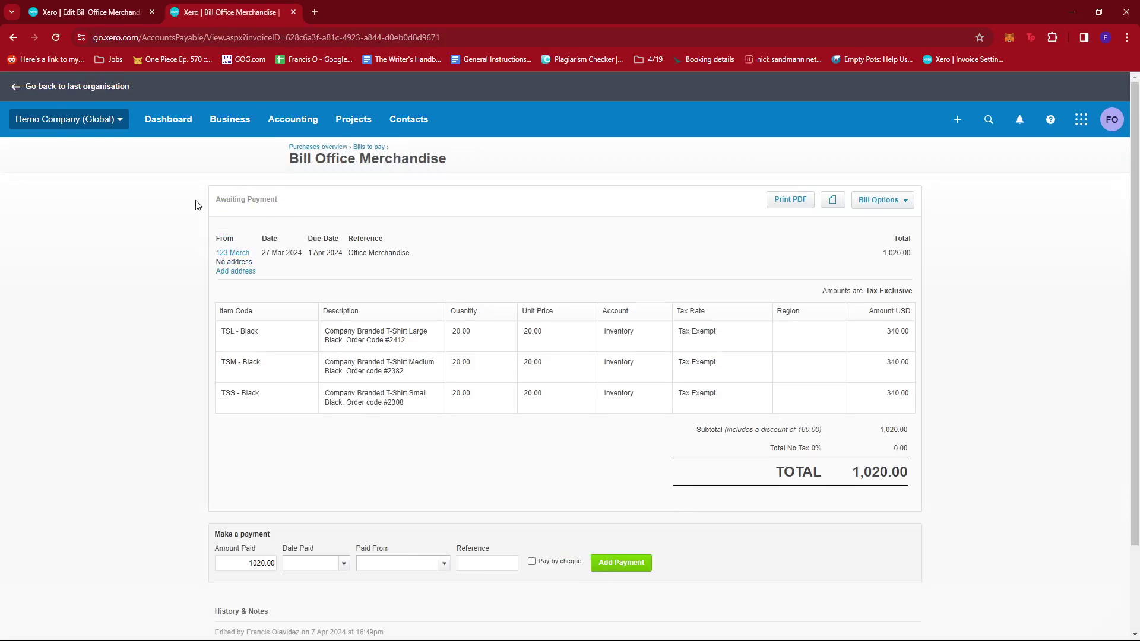
pyautogui.doubleClick(231, 199)
pyautogui.click(263, 203)
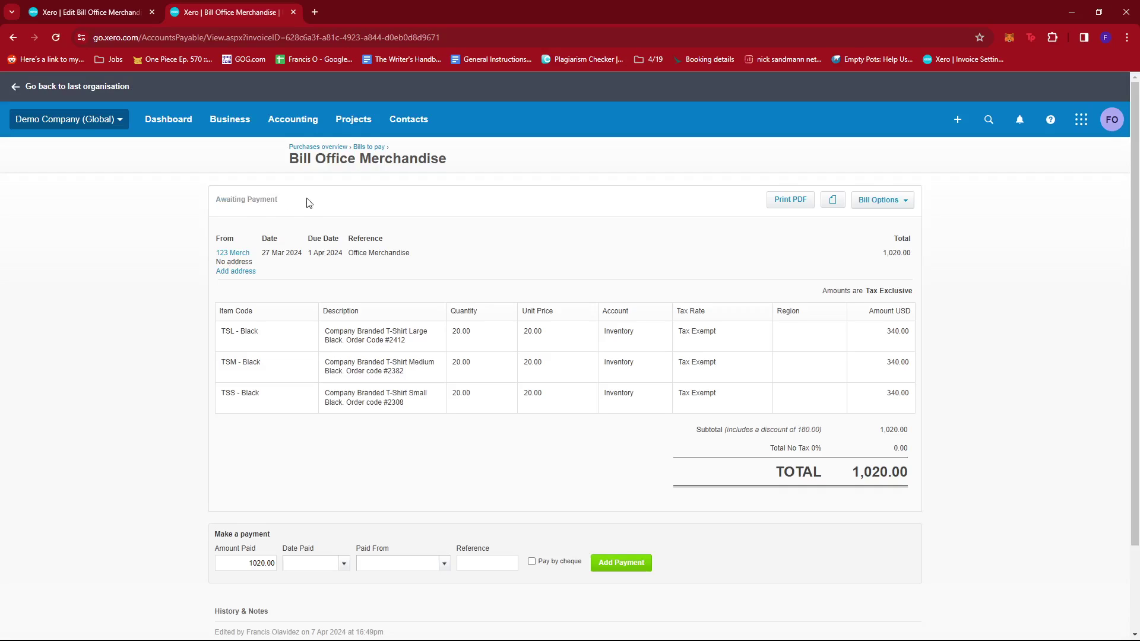